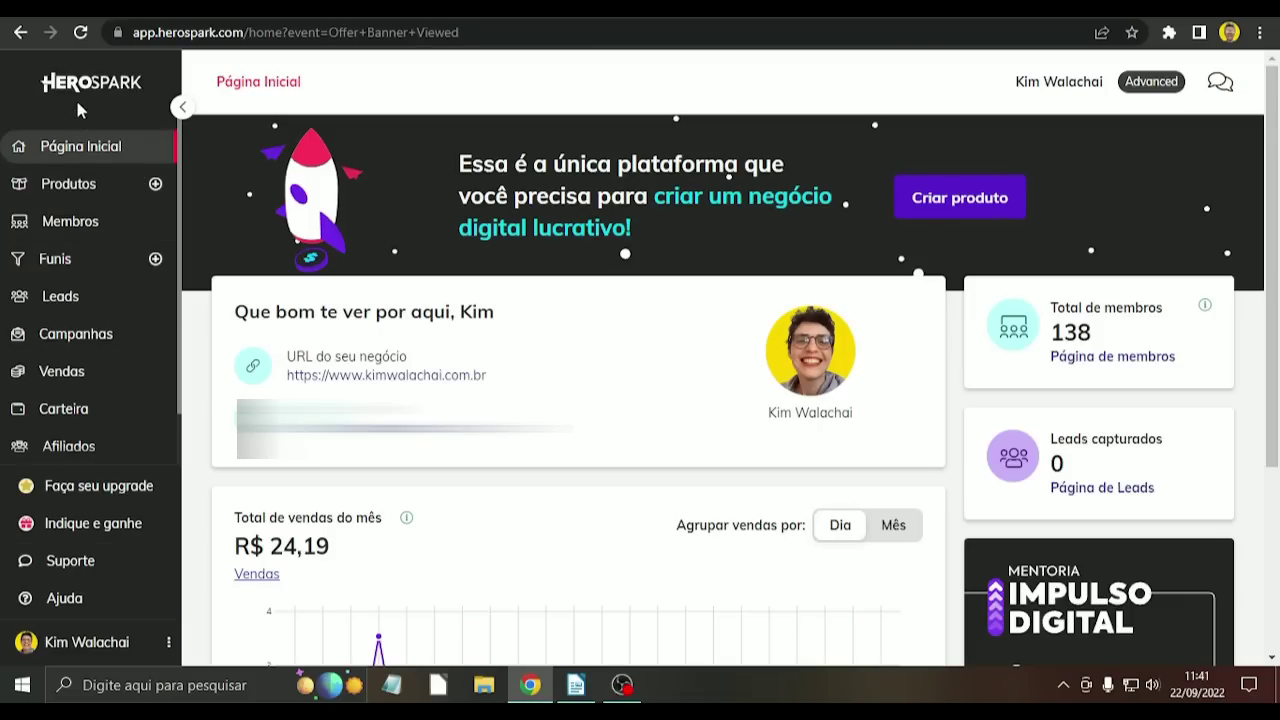
# Step: Open the product catalogue and view the details of the ebook EBOOK TRÁFEGO ORGÂNICO PARA INICIANTES
pyautogui.click(92, 194)
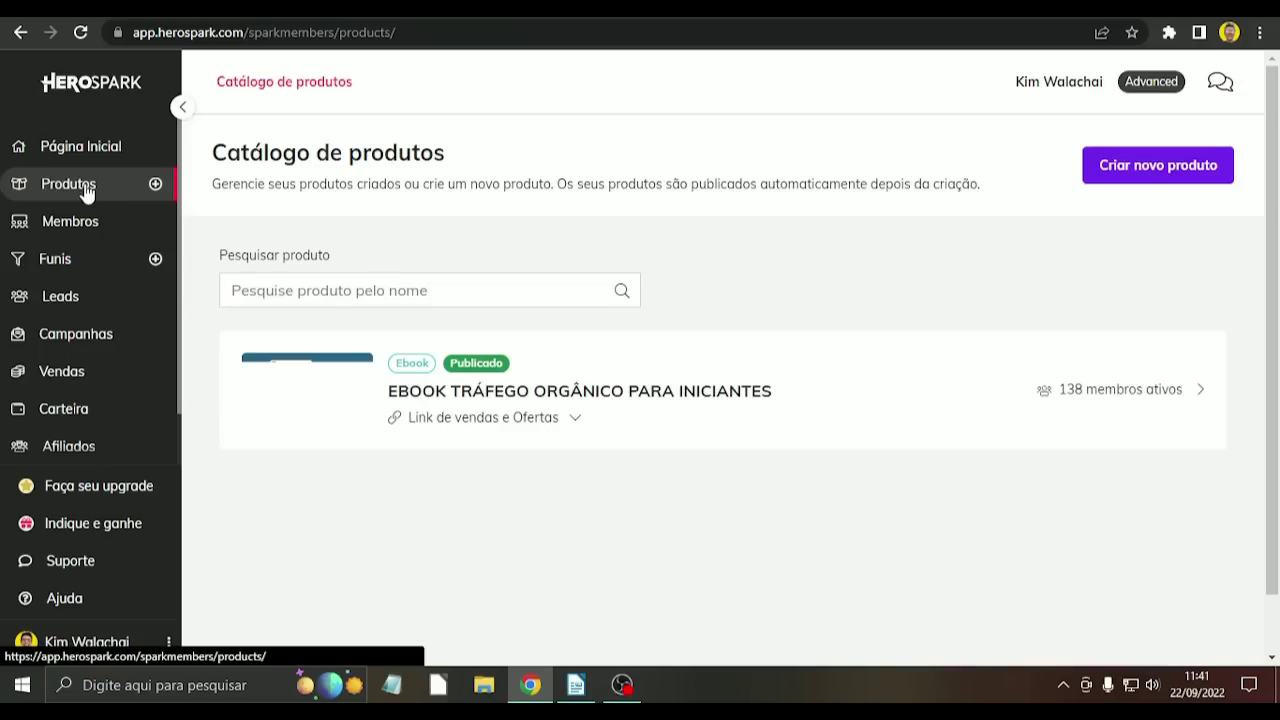
pyautogui.click(903, 409)
pyautogui.scroll(-1, 845, 403)
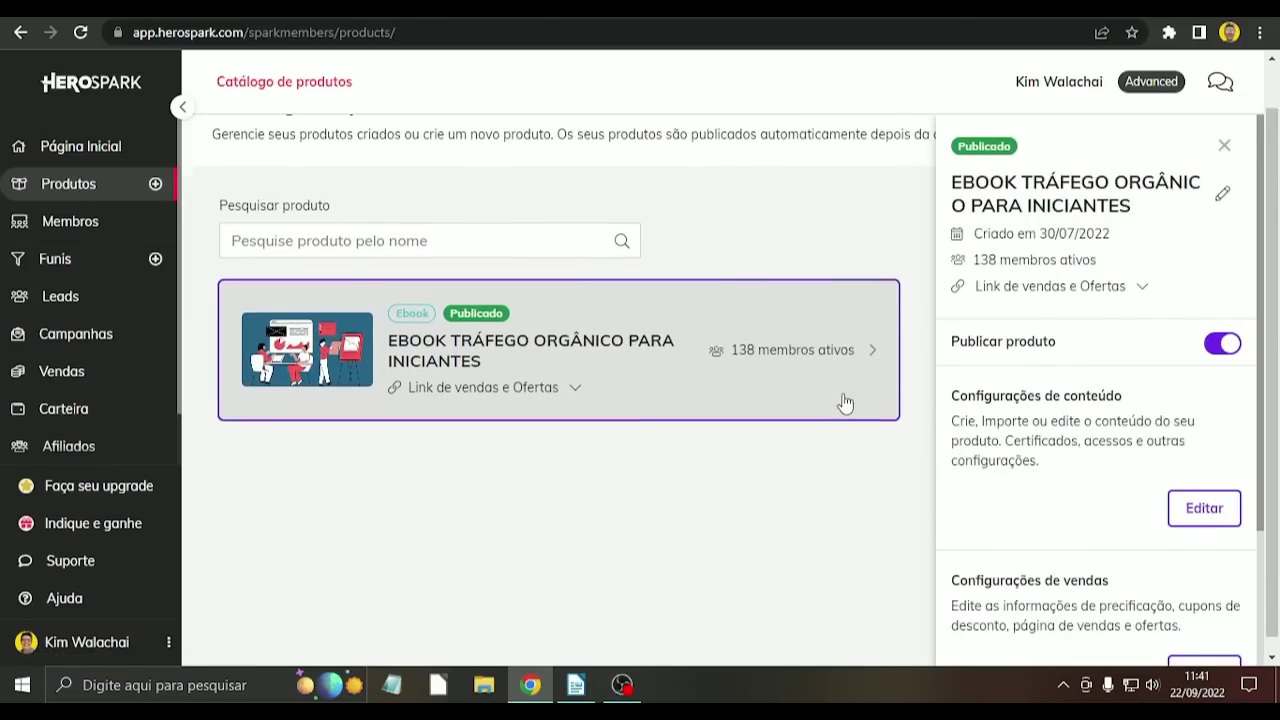
pyautogui.scroll(-1, 1097, 466)
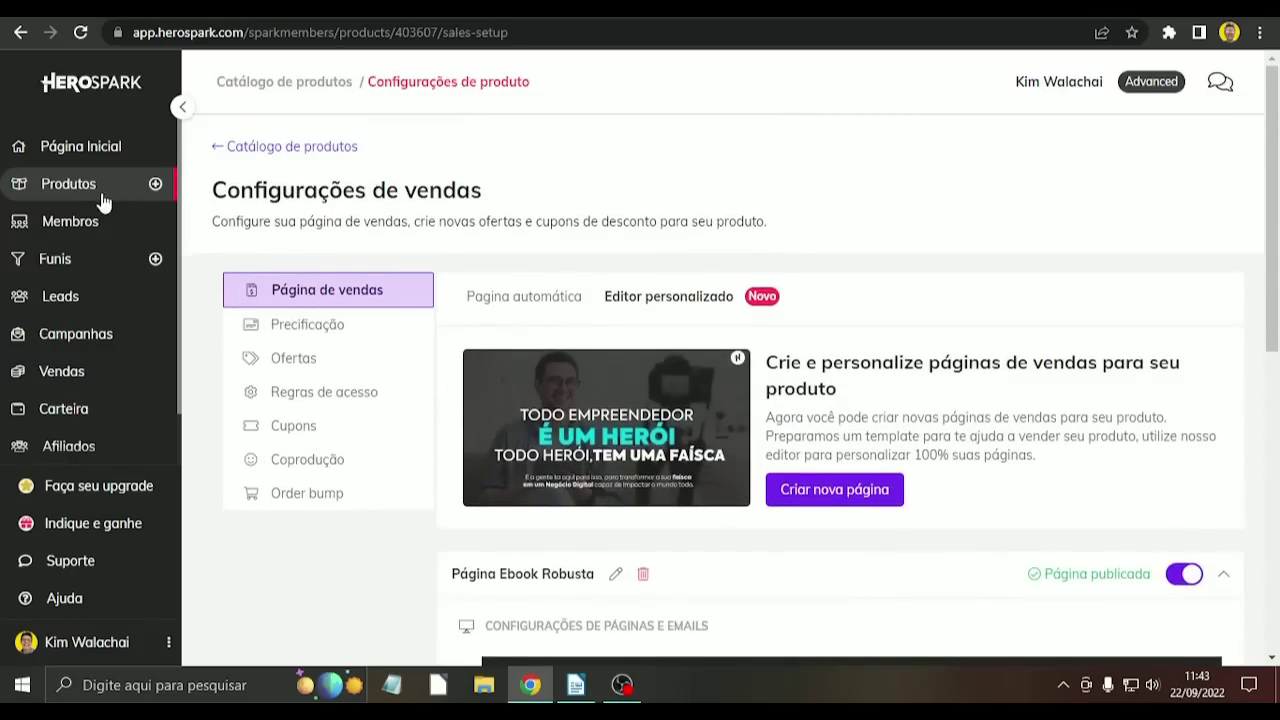
# Step: Return to the product catalogue and start creating a new product of type Curso online
pyautogui.click(93, 192)
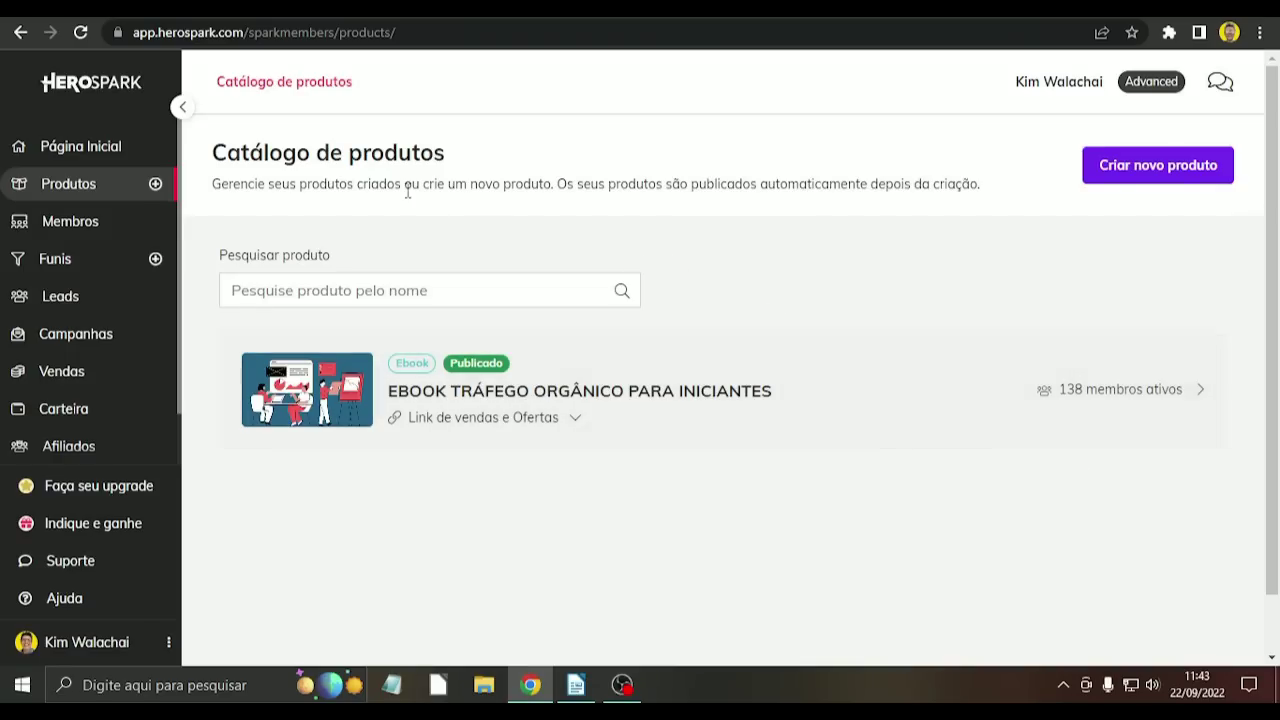
pyautogui.click(1158, 168)
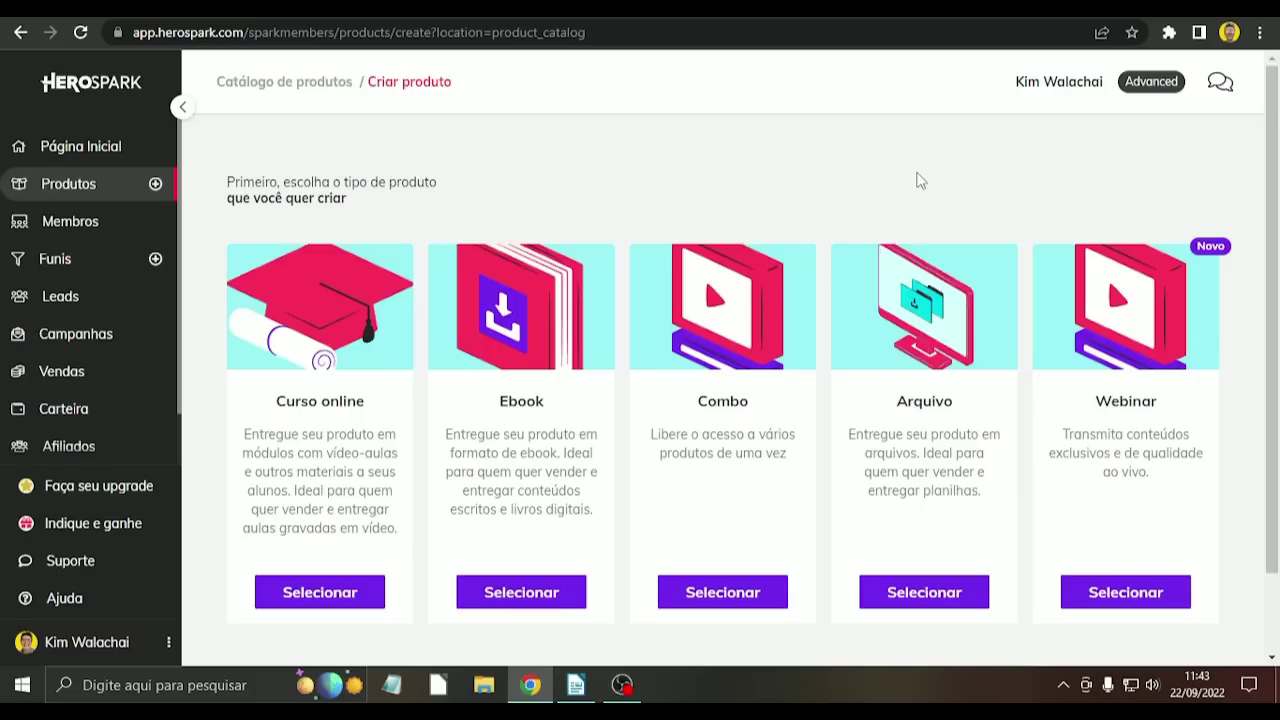
pyautogui.scroll(-1, 660, 170)
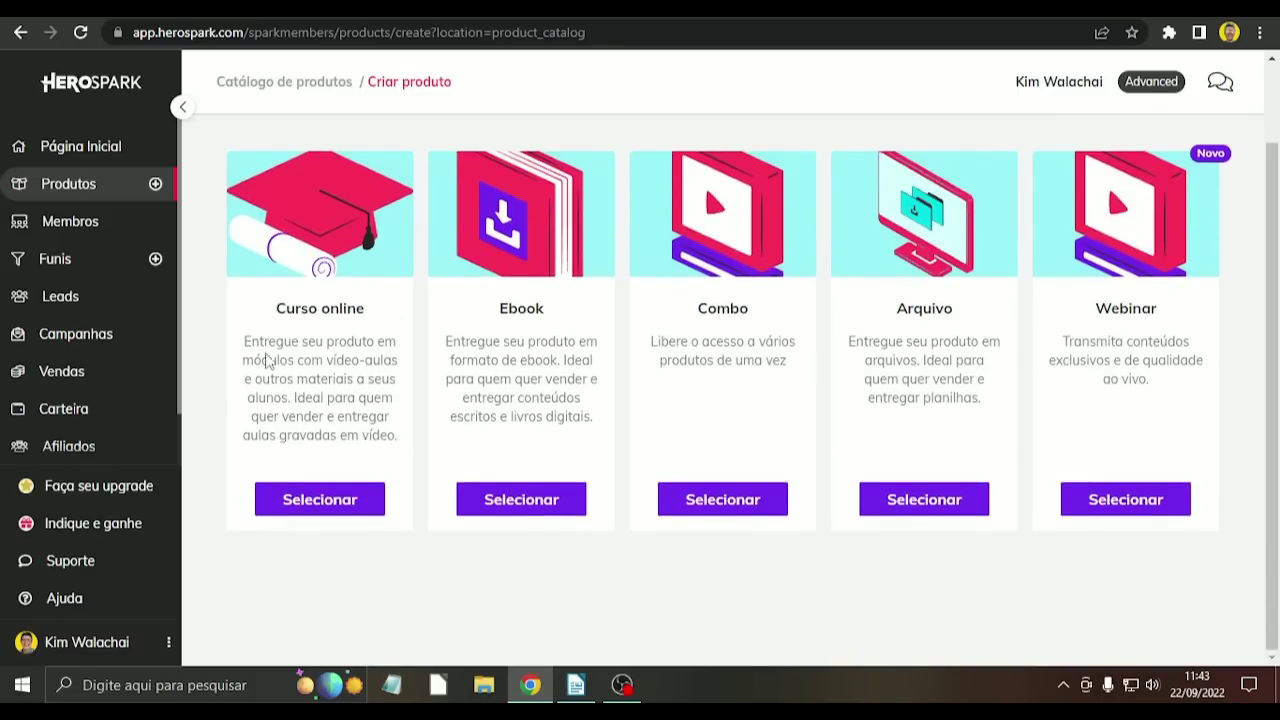
pyautogui.scroll(1, 572, 420)
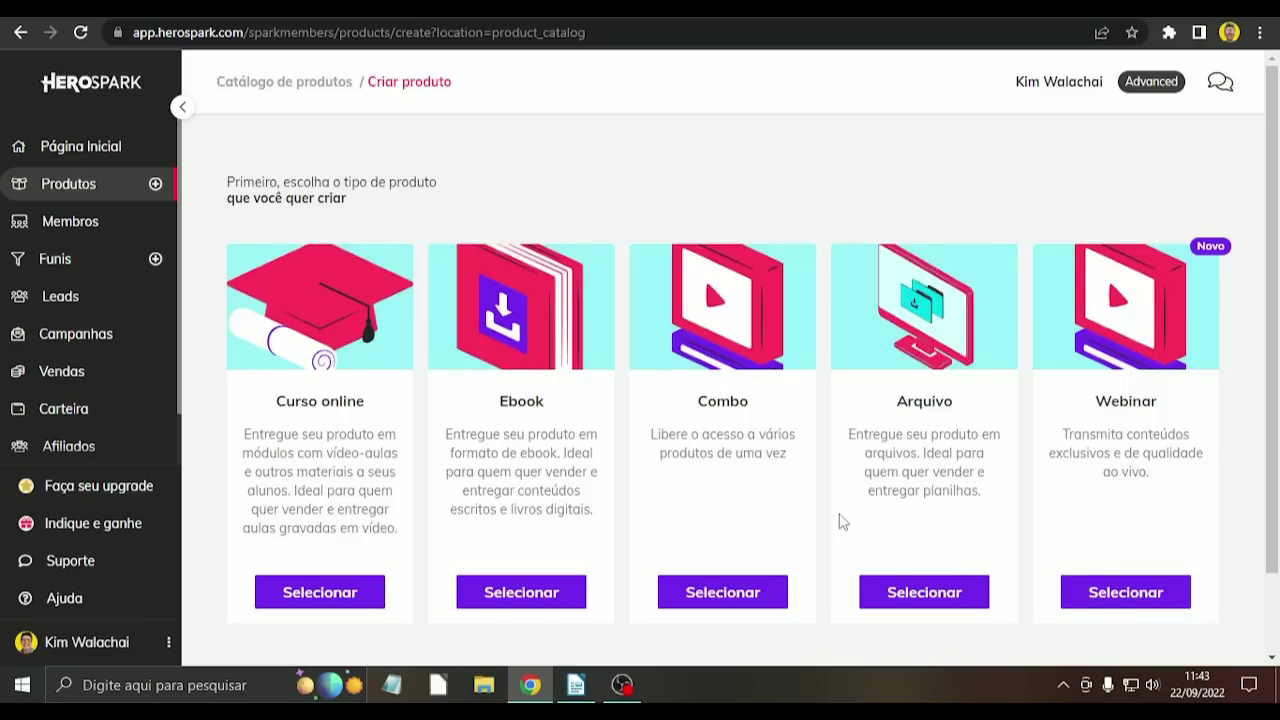
pyautogui.scroll(-1, 842, 521)
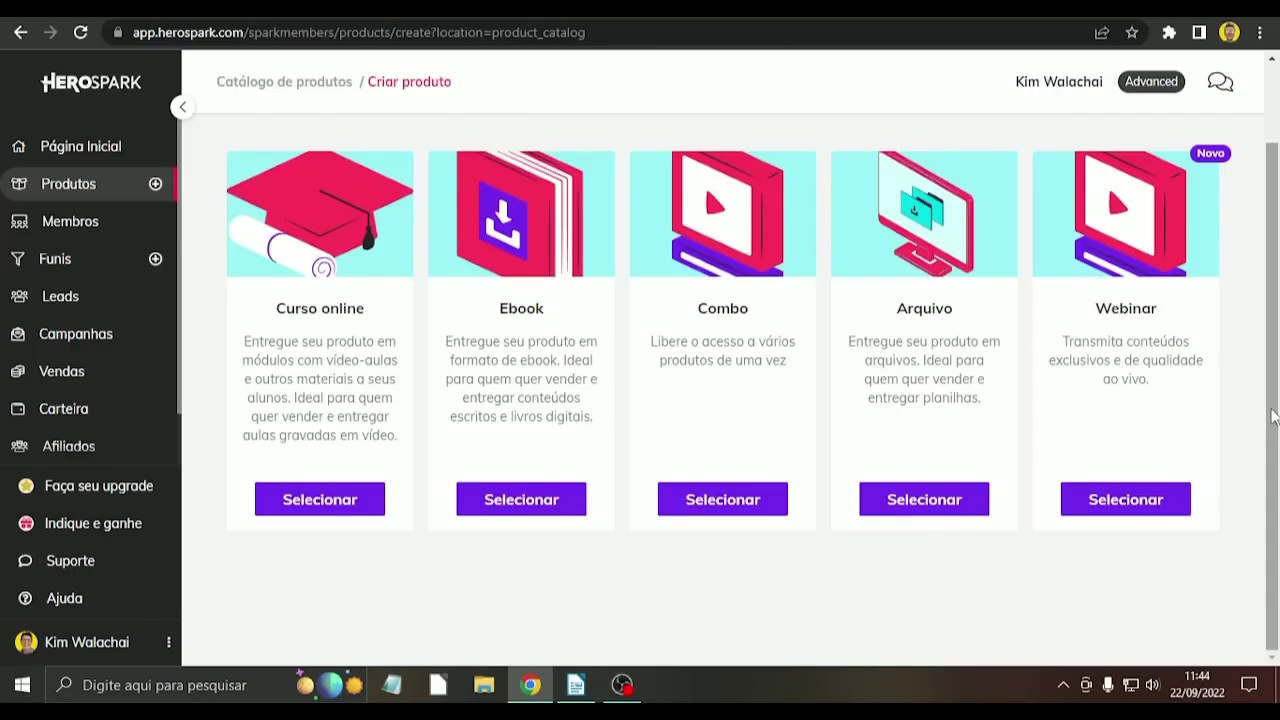
pyautogui.click(306, 508)
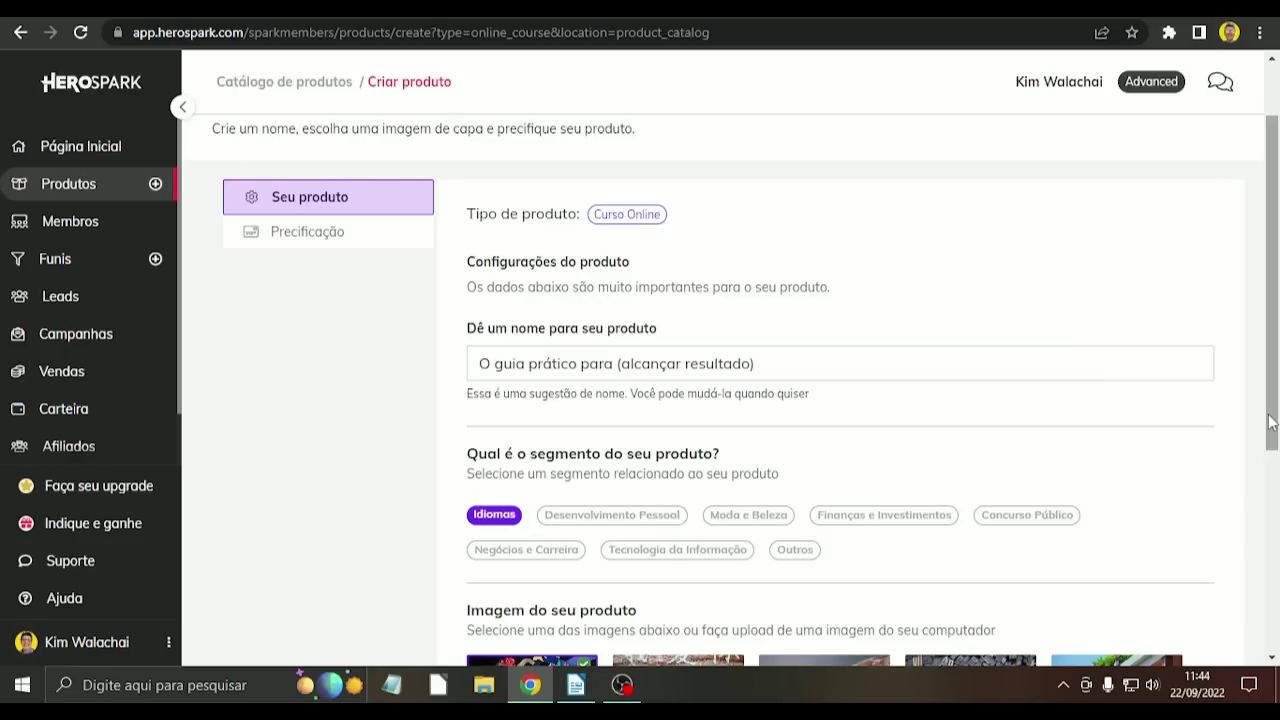
# Step: Examine the new course's name and segment settings, including the additional niches under Outros
pyautogui.scroll(-1, 730, 185)
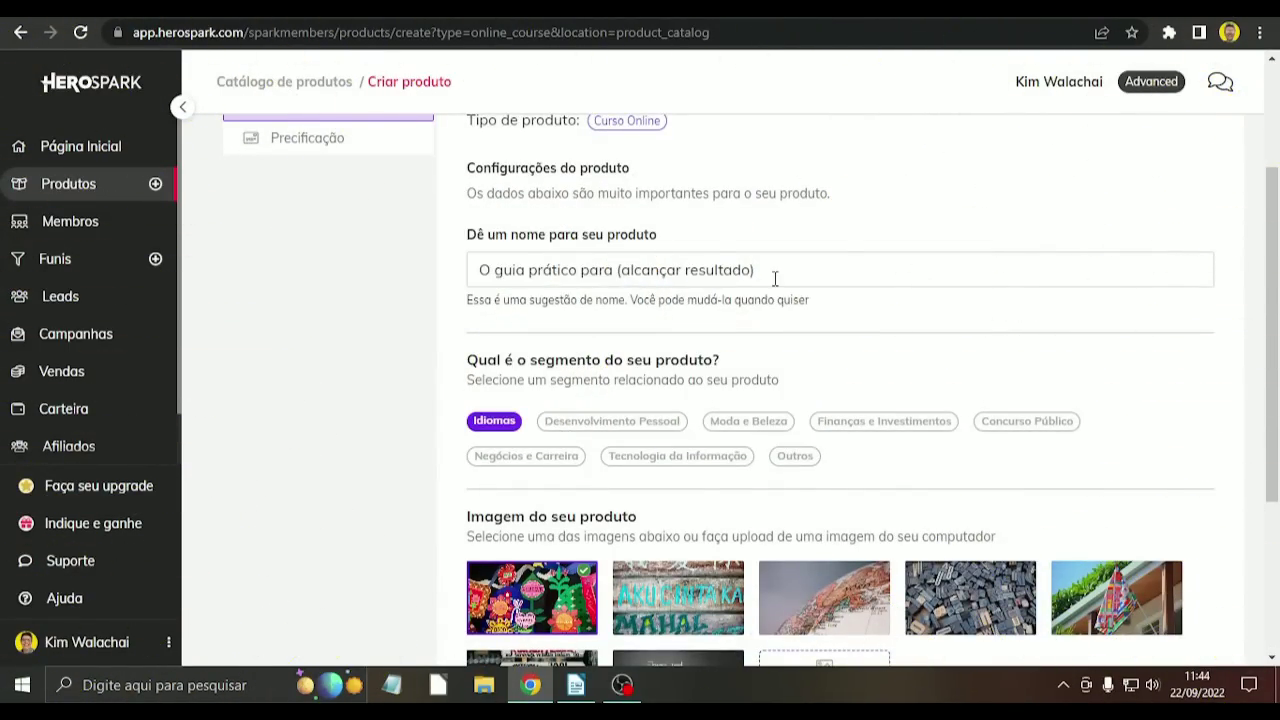
pyautogui.scroll(-1, 864, 294)
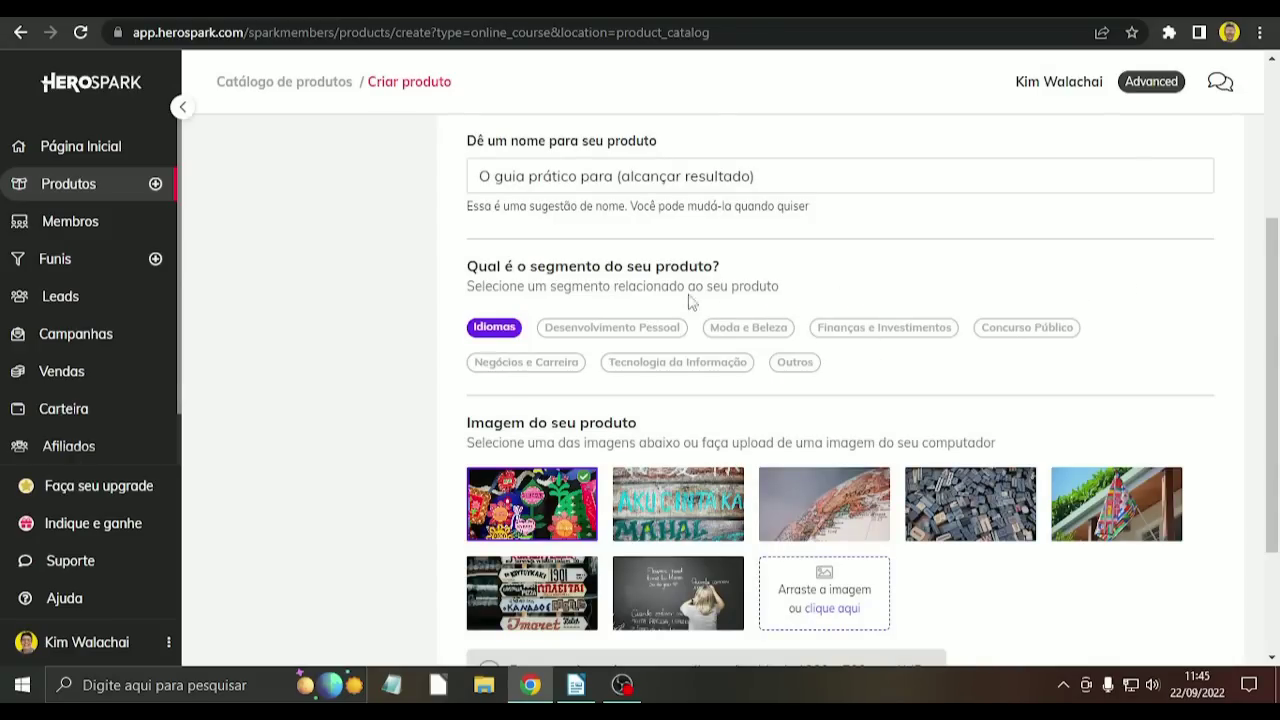
pyautogui.click(803, 366)
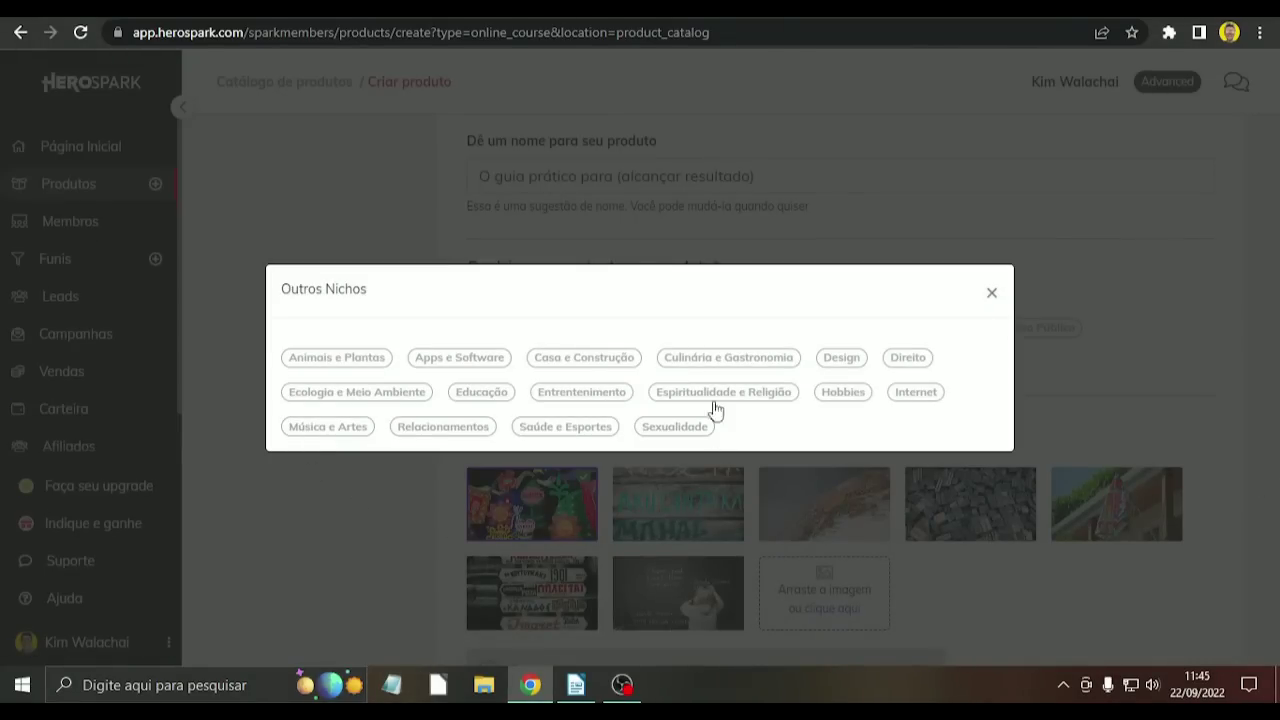
pyautogui.click(992, 295)
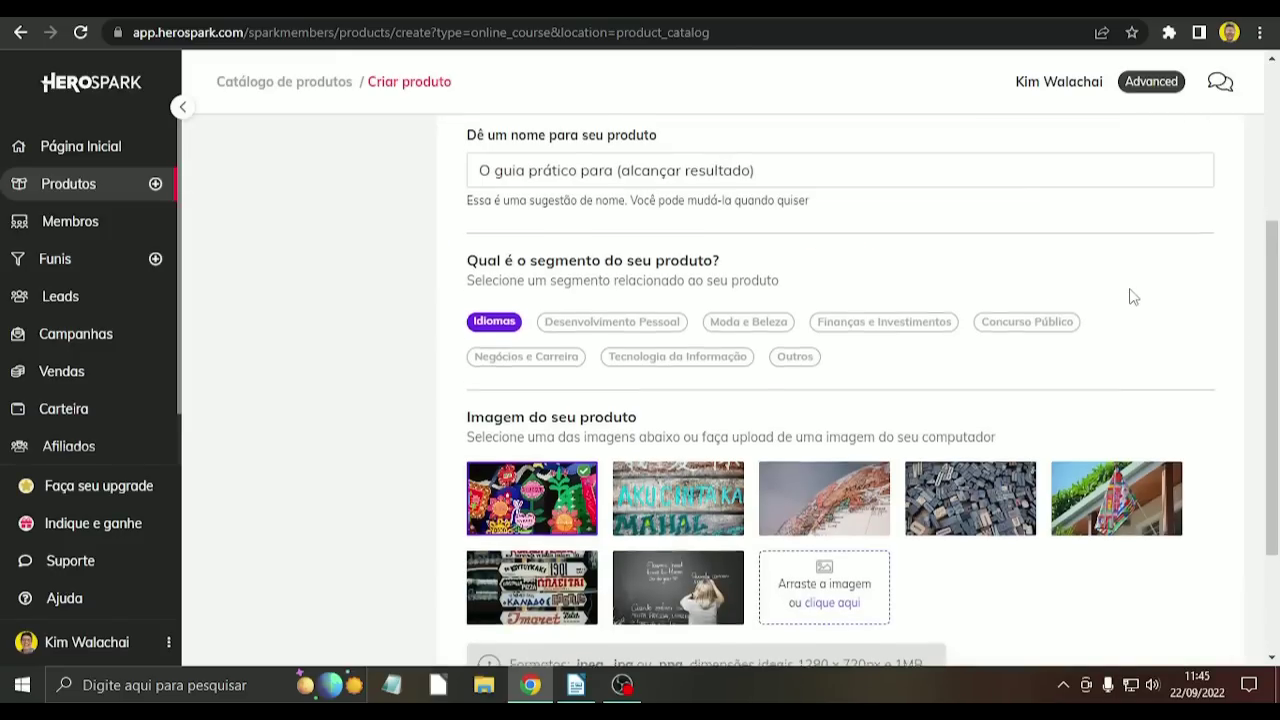
# Step: Set the course's segment to Desenvolvimento Pessoal and save the product settings to continue to pricing
pyautogui.scroll(-2, 1129, 294)
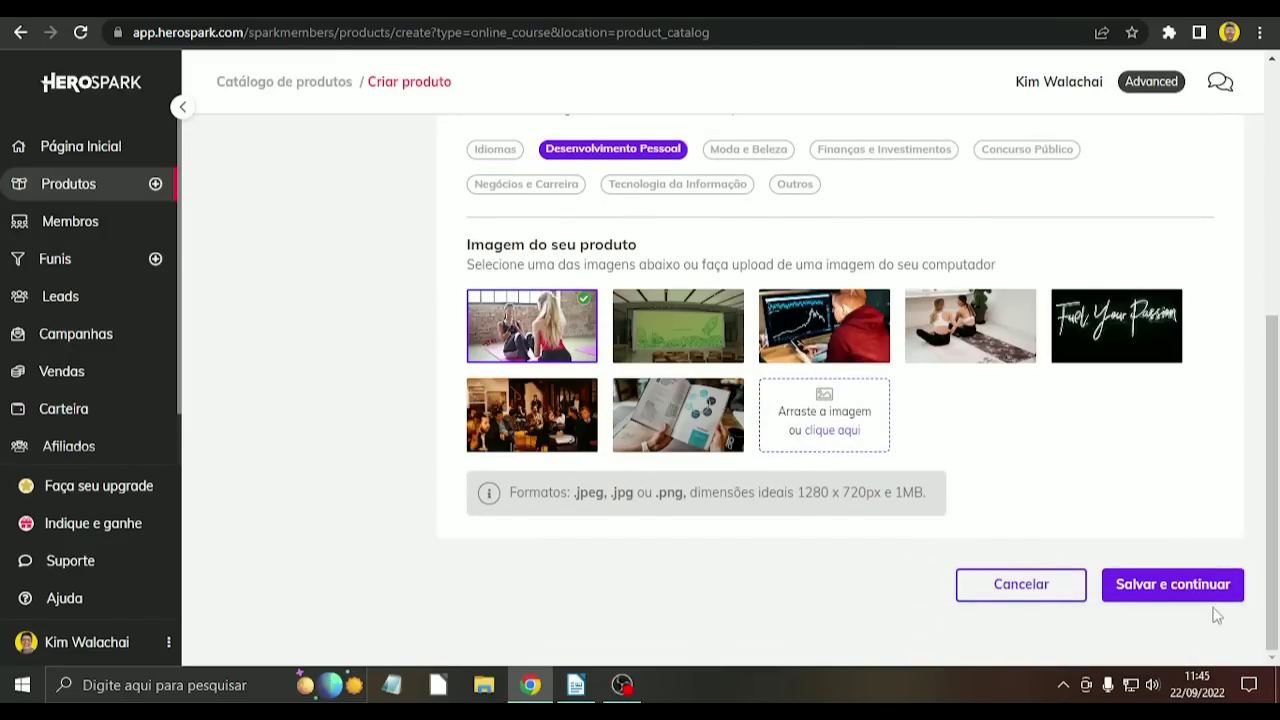
pyautogui.scroll(5, 1094, 557)
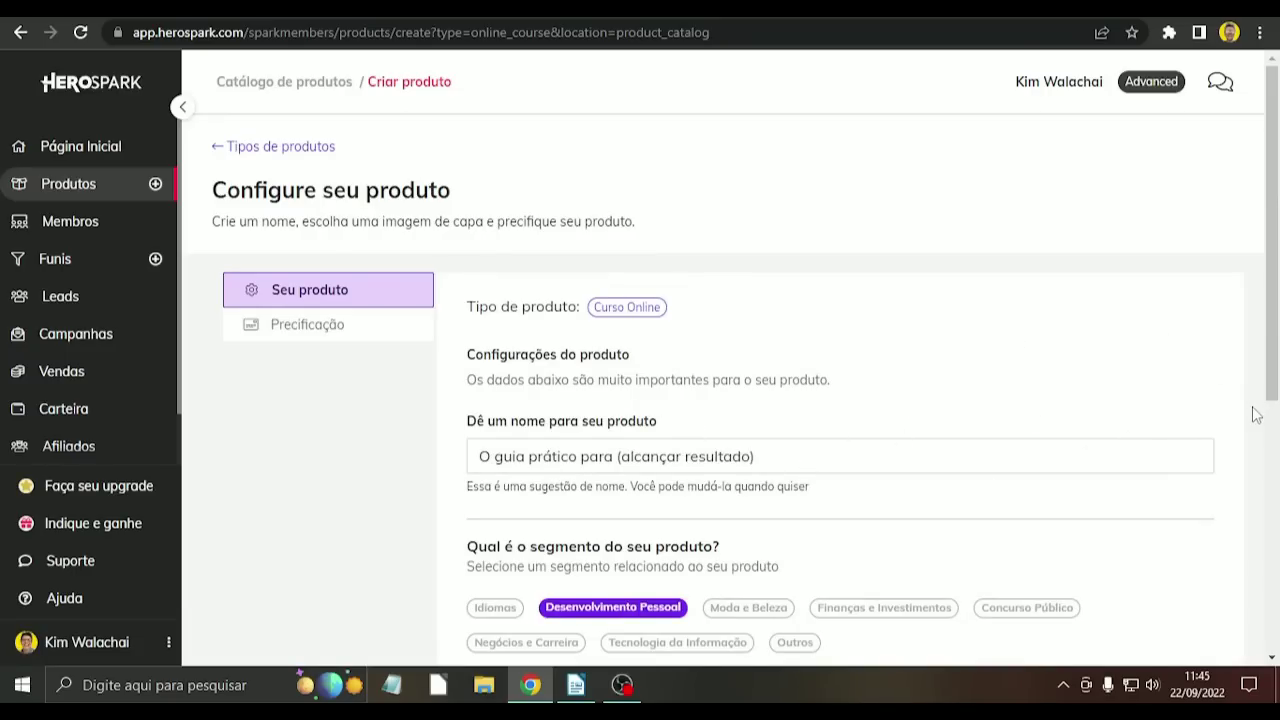
pyautogui.scroll(-2, 1251, 411)
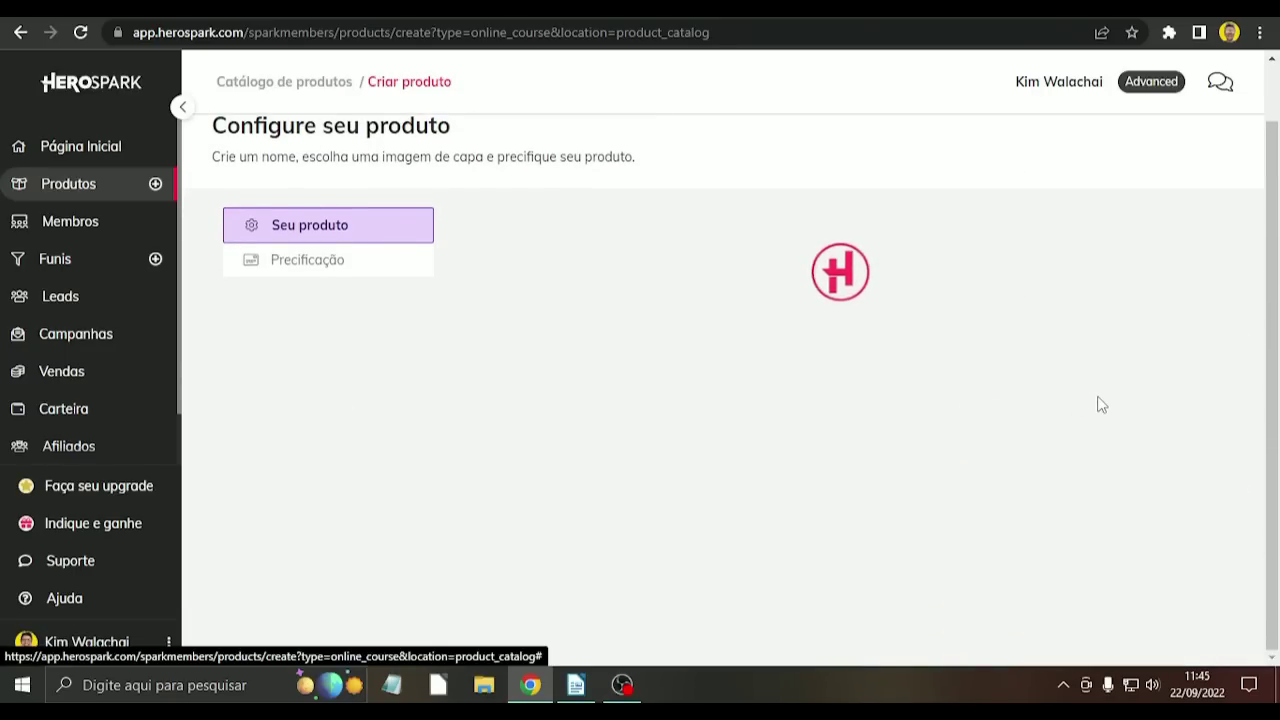
pyautogui.scroll(-1, 1062, 510)
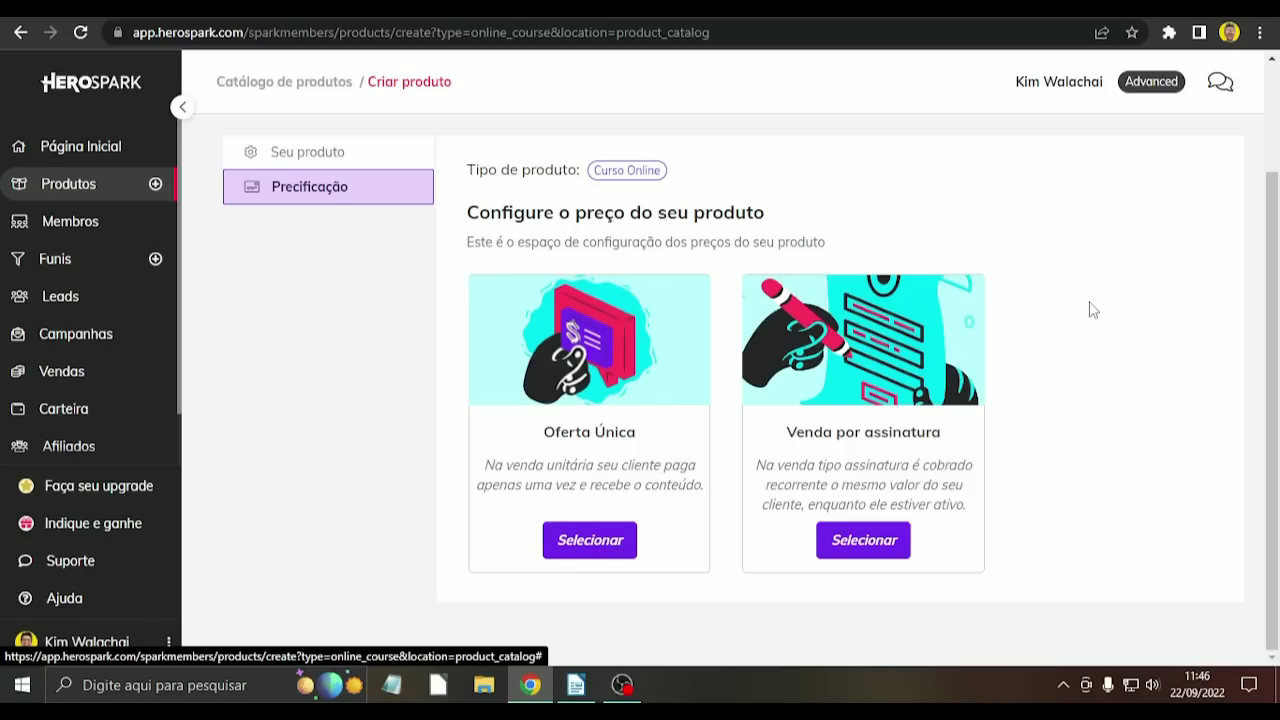
# Step: Choose Oferta Única pricing and examine its price, payment method and tracking options
pyautogui.click(577, 545)
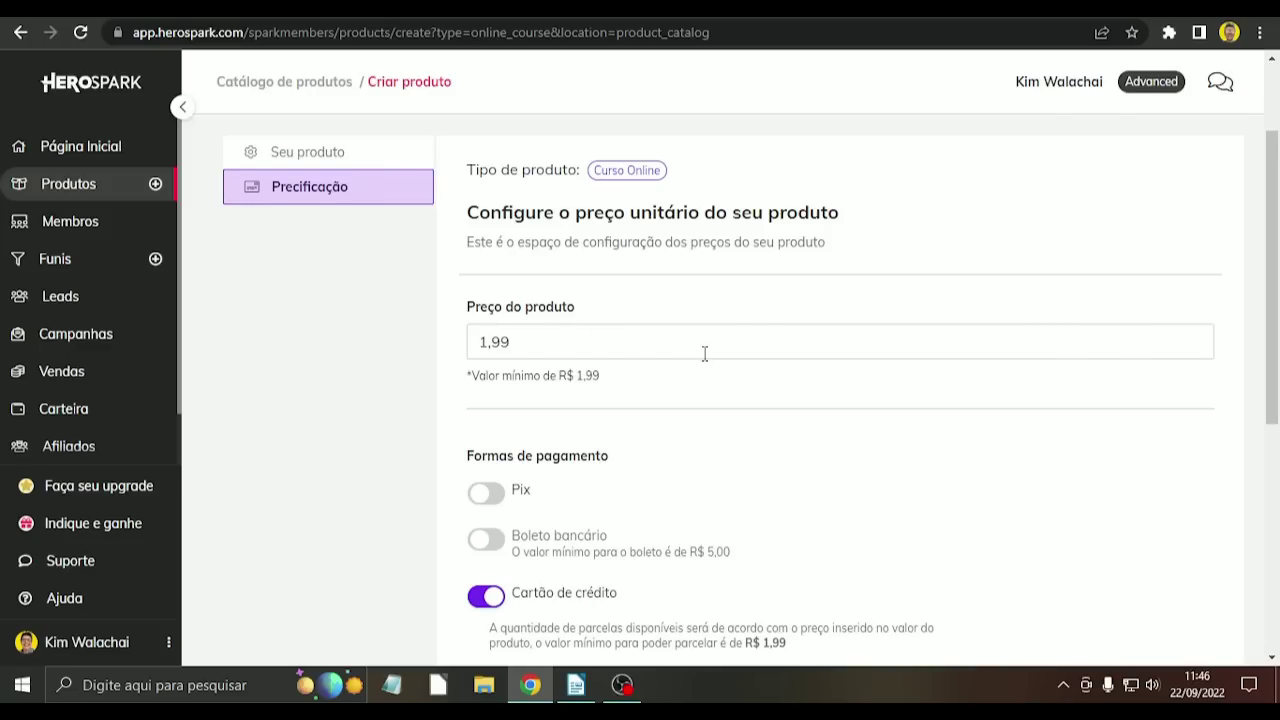
pyautogui.scroll(-1, 704, 353)
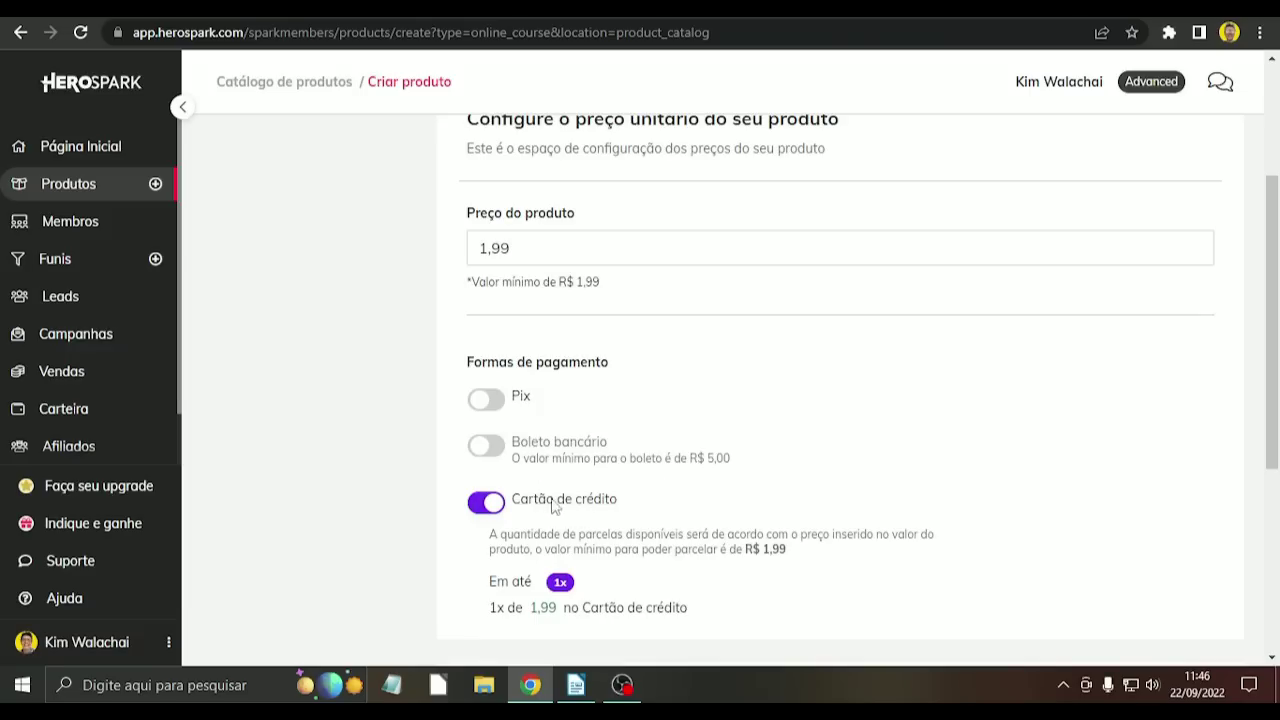
pyautogui.scroll(-1, 553, 503)
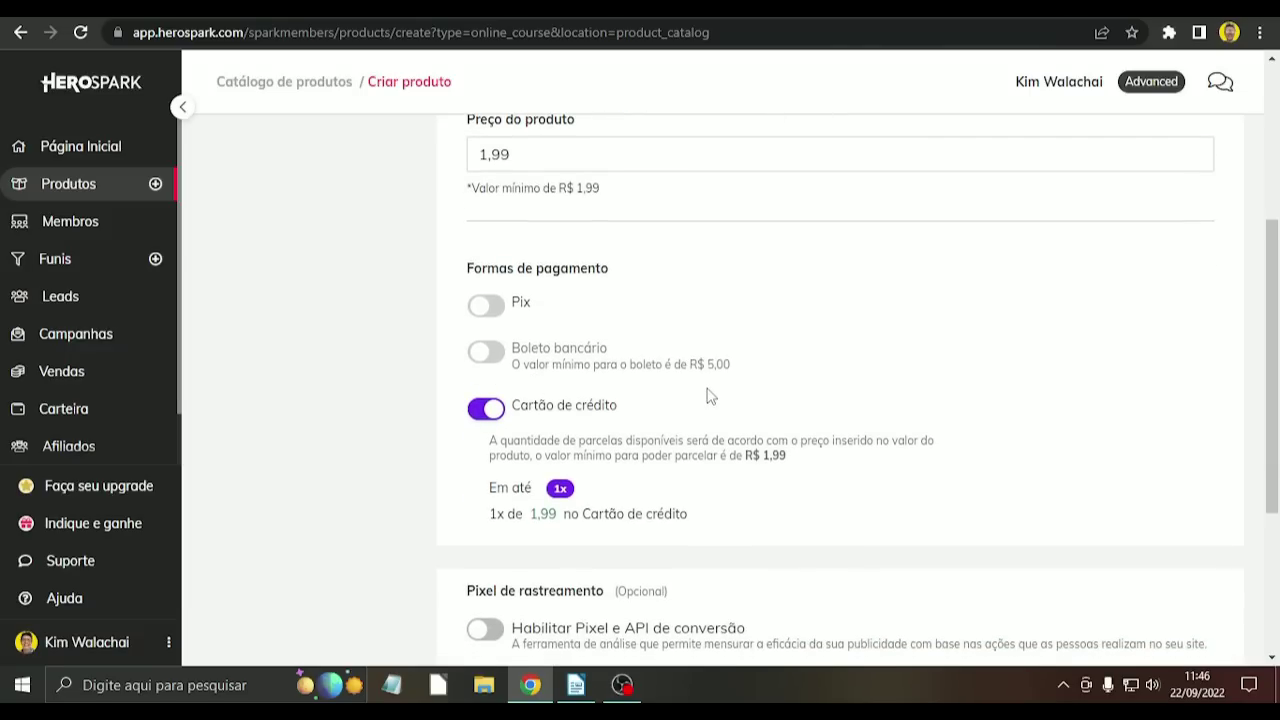
pyautogui.scroll(-1, 707, 396)
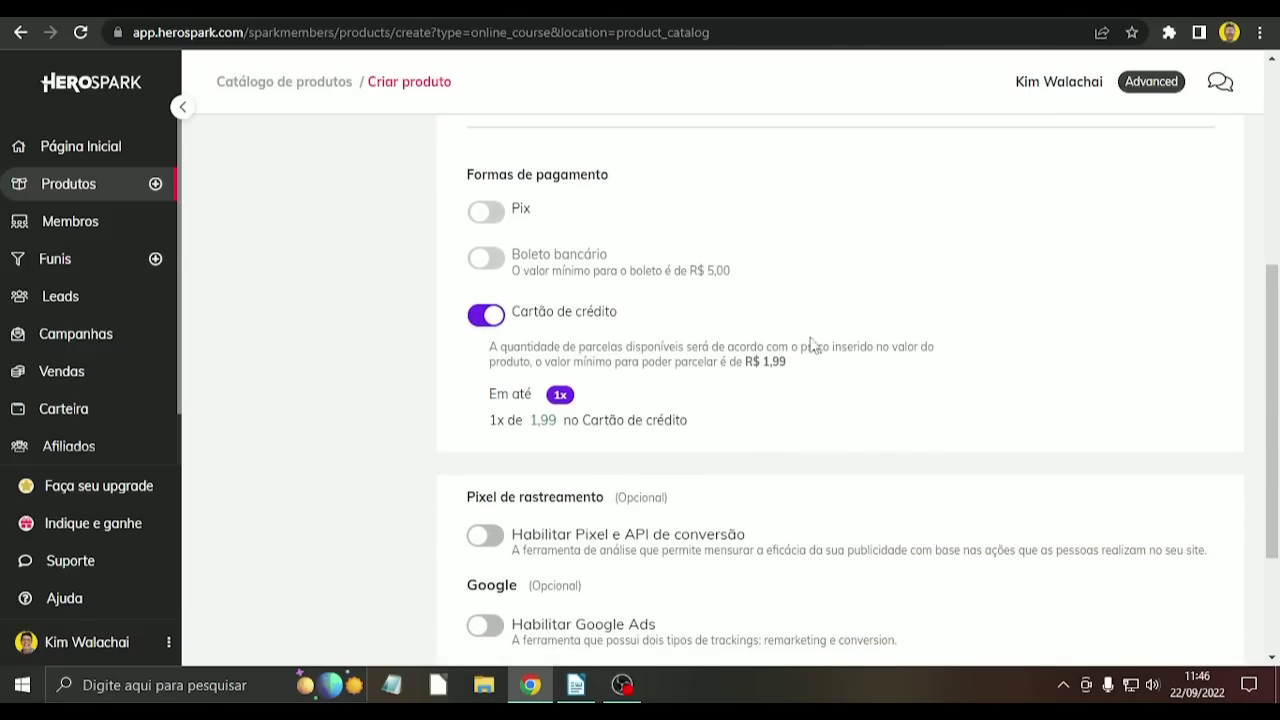
pyautogui.scroll(-1, 808, 343)
pyautogui.scroll(-1, 566, 439)
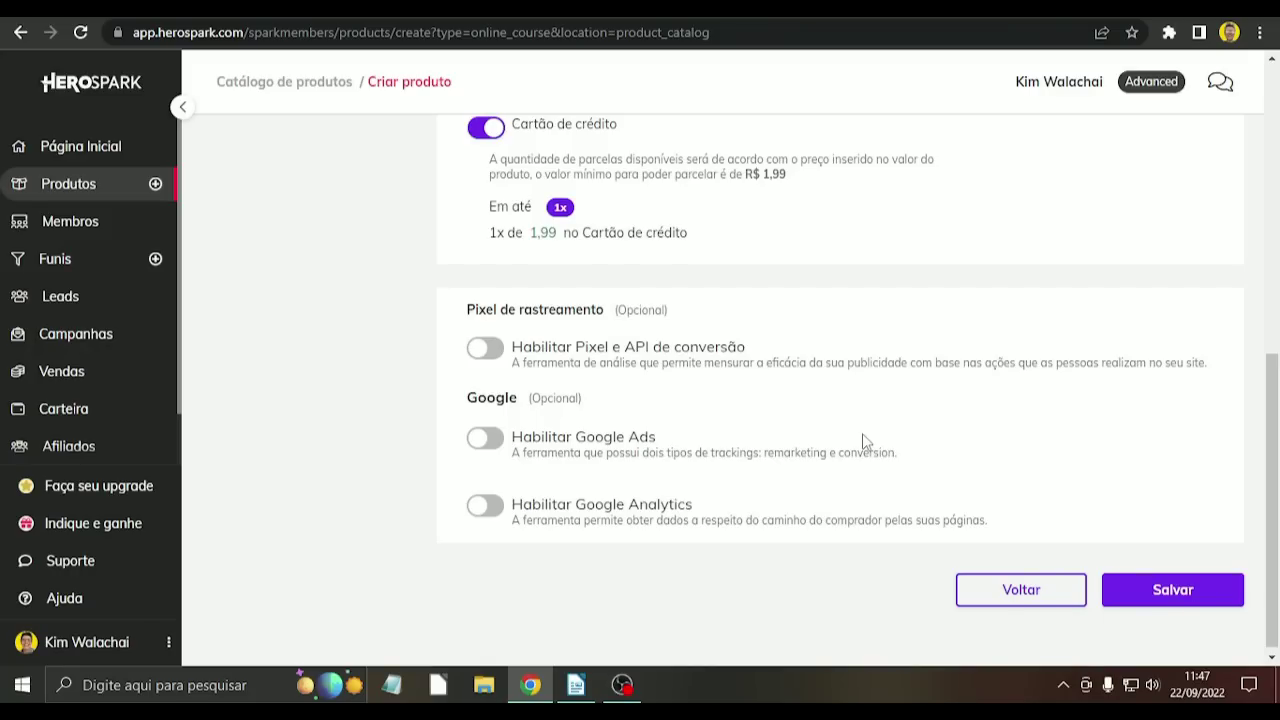
pyautogui.scroll(7, 906, 506)
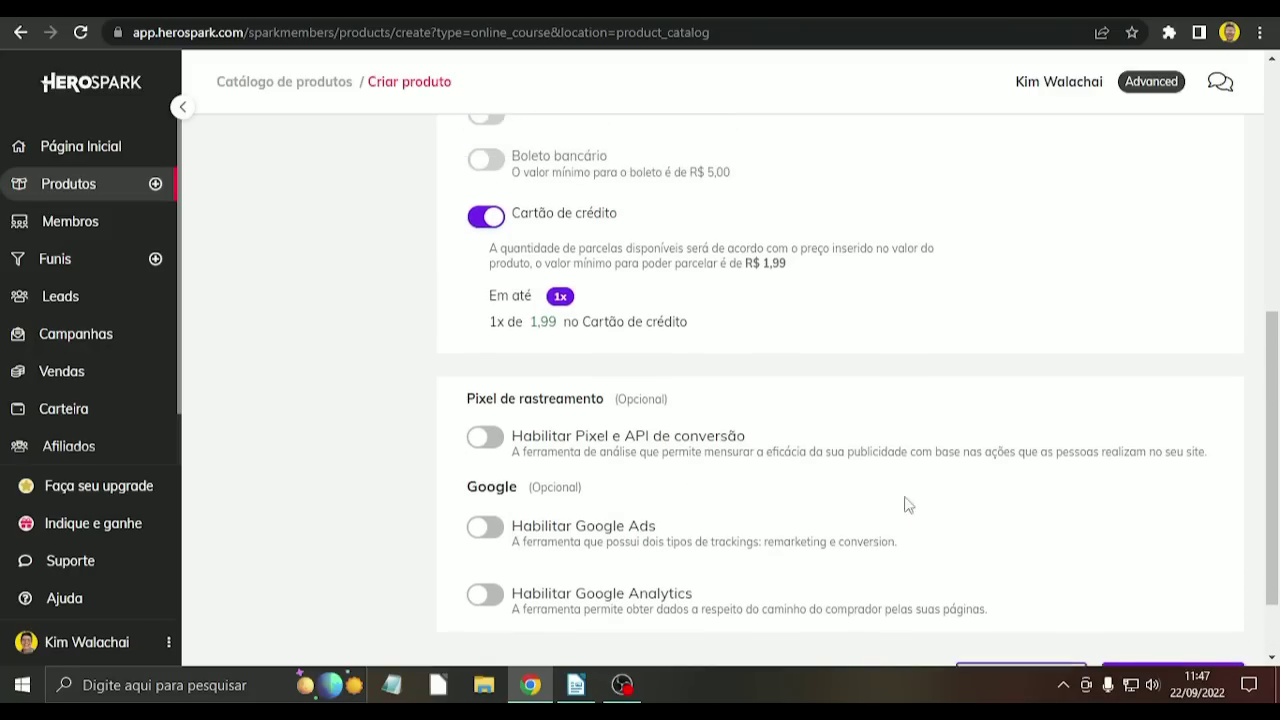
# Step: Set the product price to 997,00
pyautogui.moveTo(547, 479); pyautogui.dragTo(430, 468)
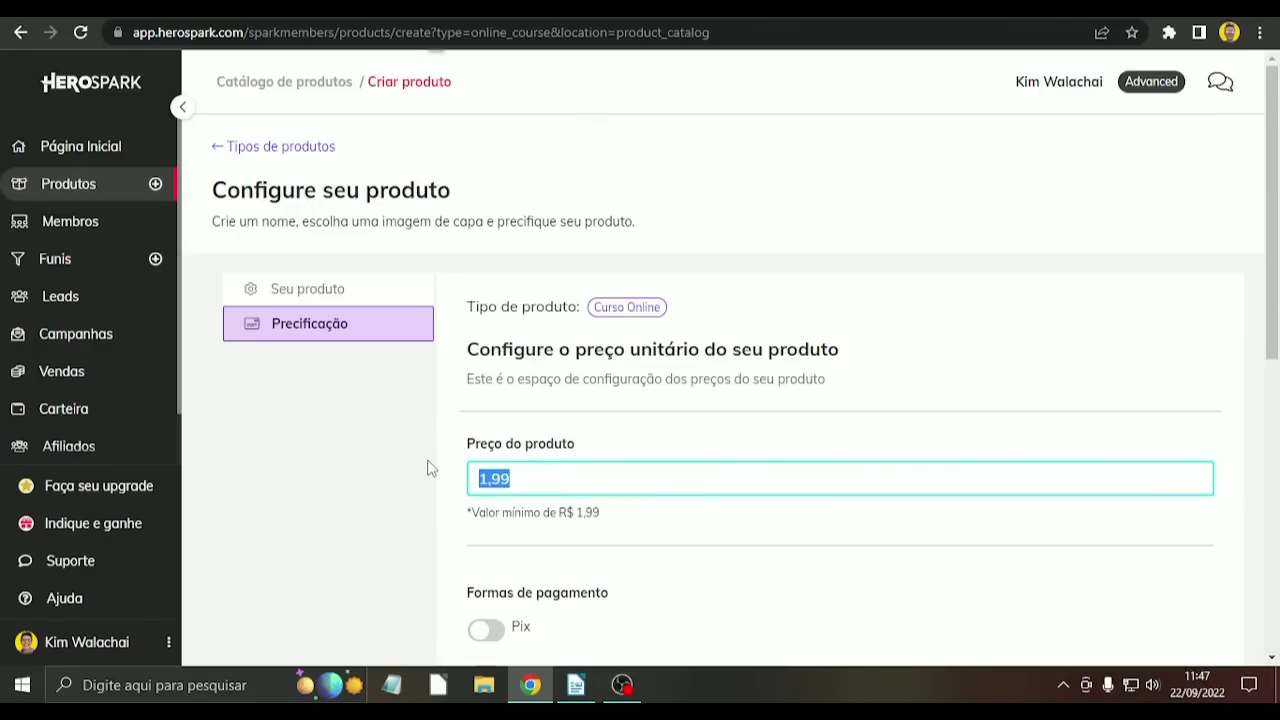
pyautogui.write('0,01')
pyautogui.write('0')
pyautogui.scroll(-1, 808, 603)
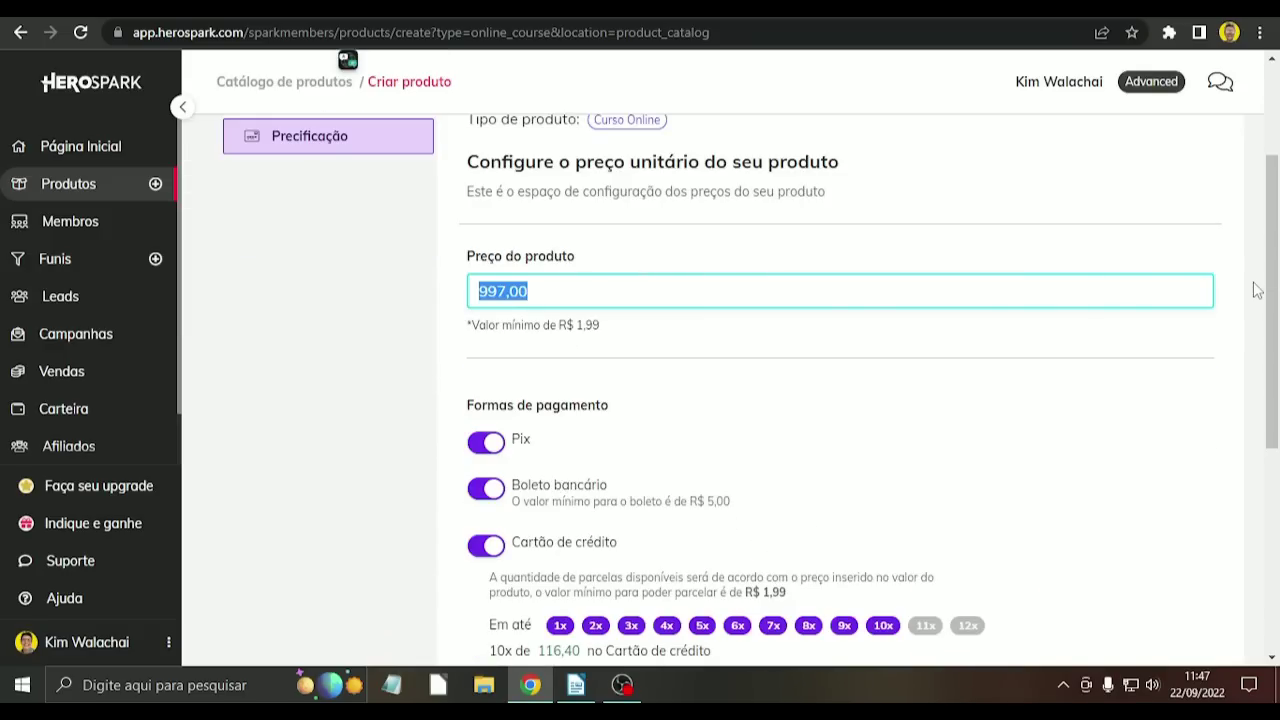
# Step: Set the product price to 197,00 and enable Boleto bancário as a payment method
pyautogui.write('197,0')
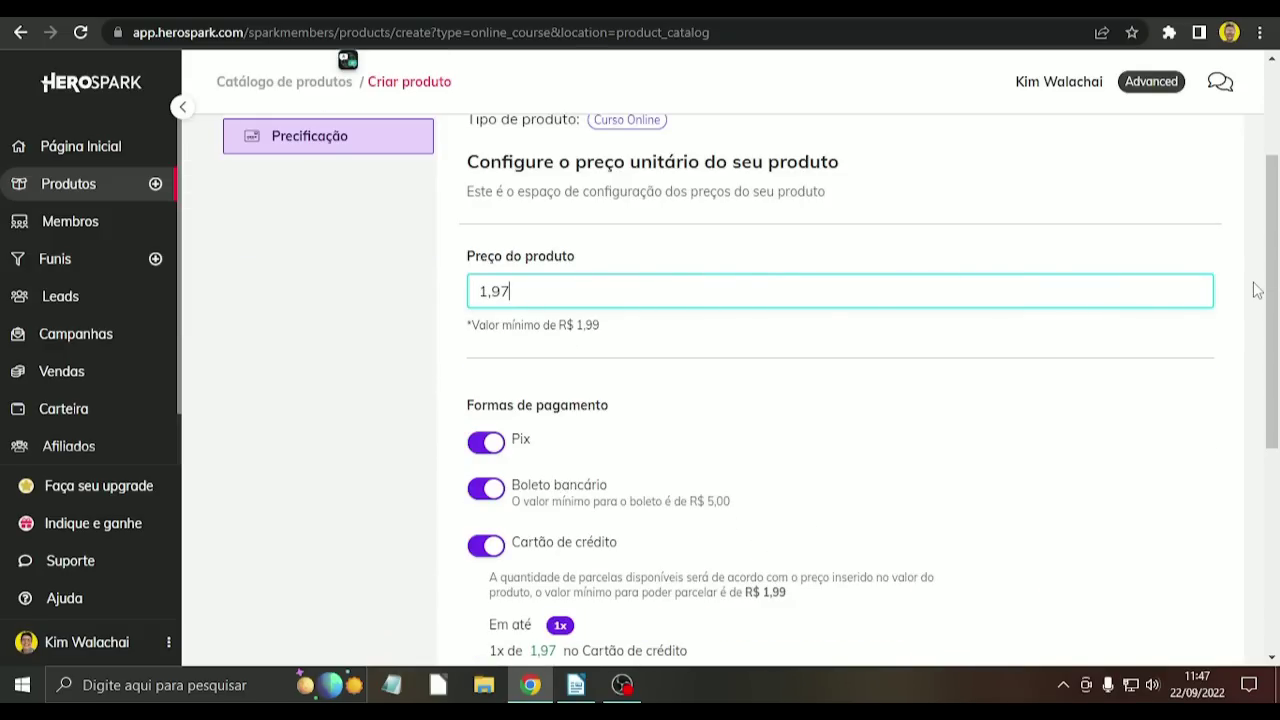
pyautogui.write('0')
pyautogui.scroll(-1, 880, 606)
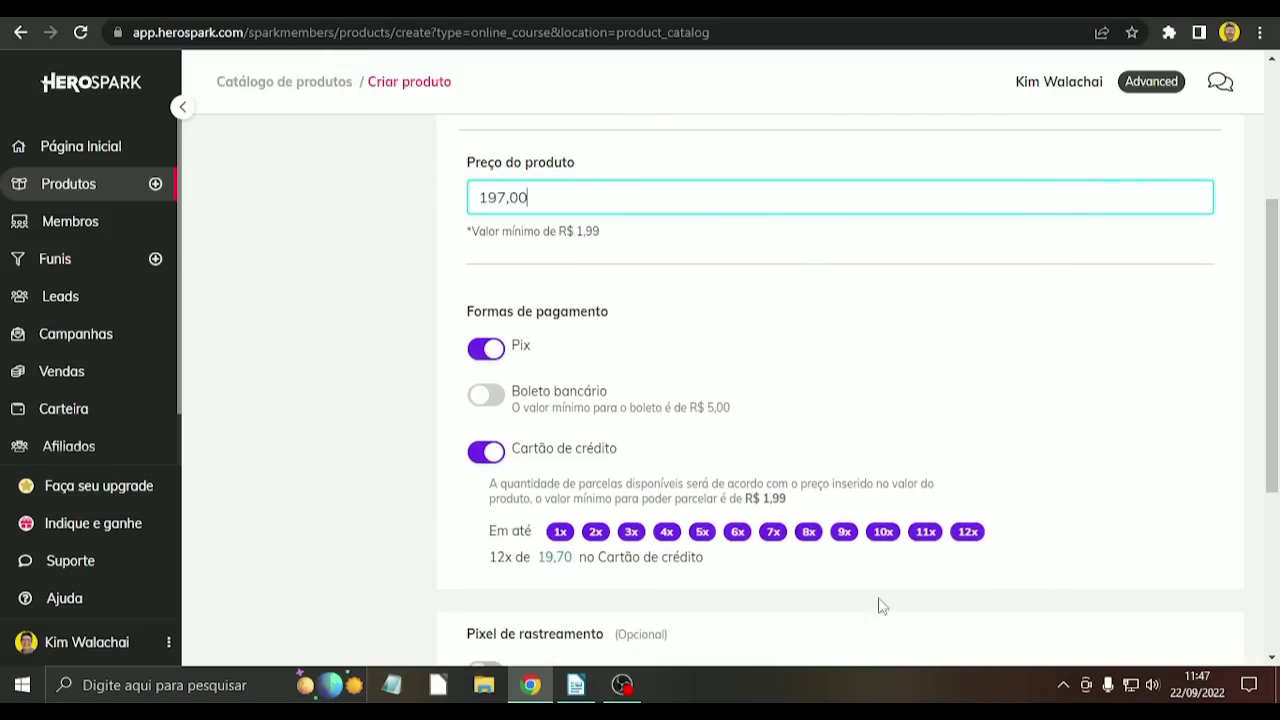
pyautogui.click(488, 398)
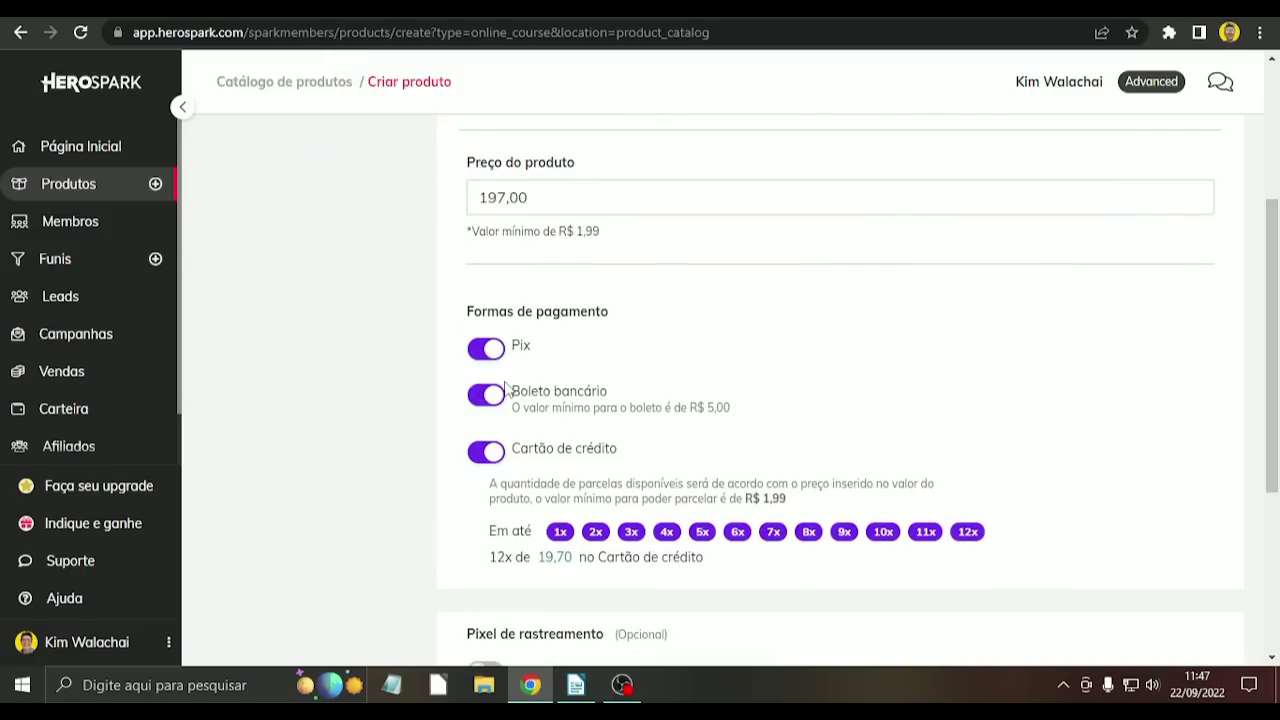
# Step: Try different credit card installment limits, ending with up to 10x
pyautogui.scroll(-1, 903, 455)
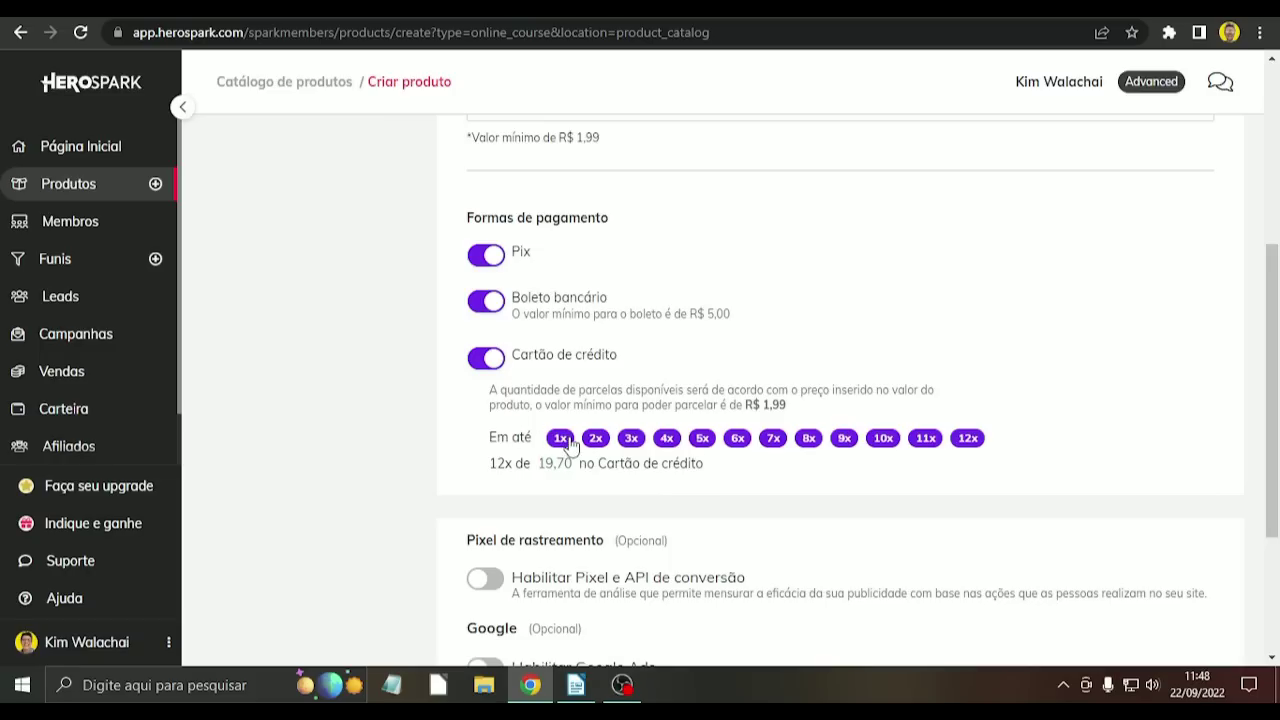
pyautogui.click(595, 440)
pyautogui.click(633, 442)
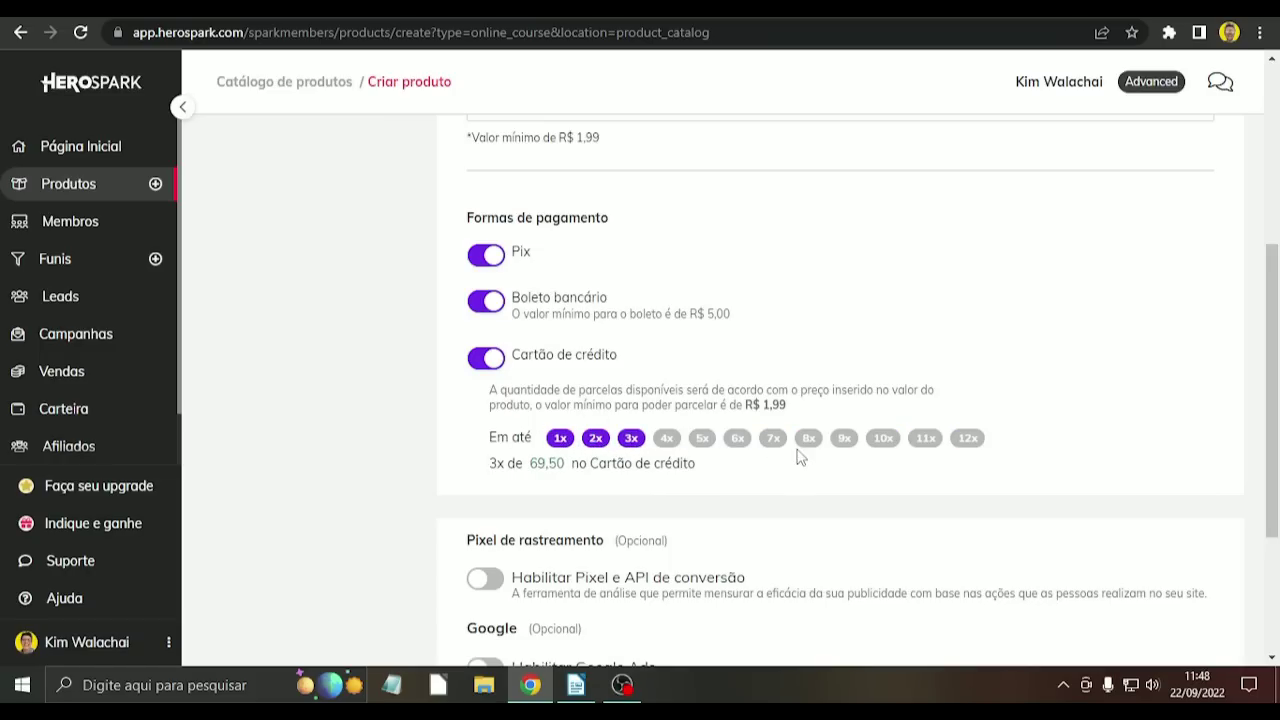
pyautogui.click(809, 440)
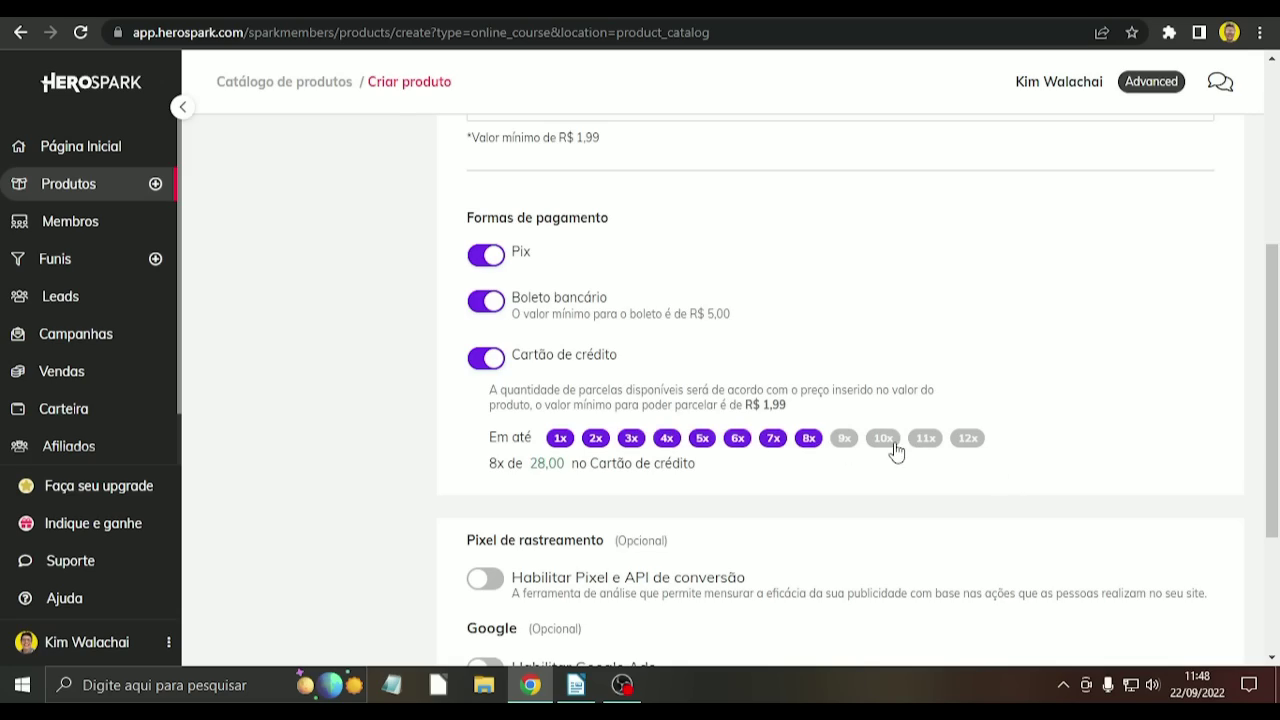
pyautogui.click(883, 440)
# Step: Go back to the pricing types and choose Venda por assinatura for the course
pyautogui.scroll(-1, 1057, 462)
pyautogui.scroll(-2, 1057, 462)
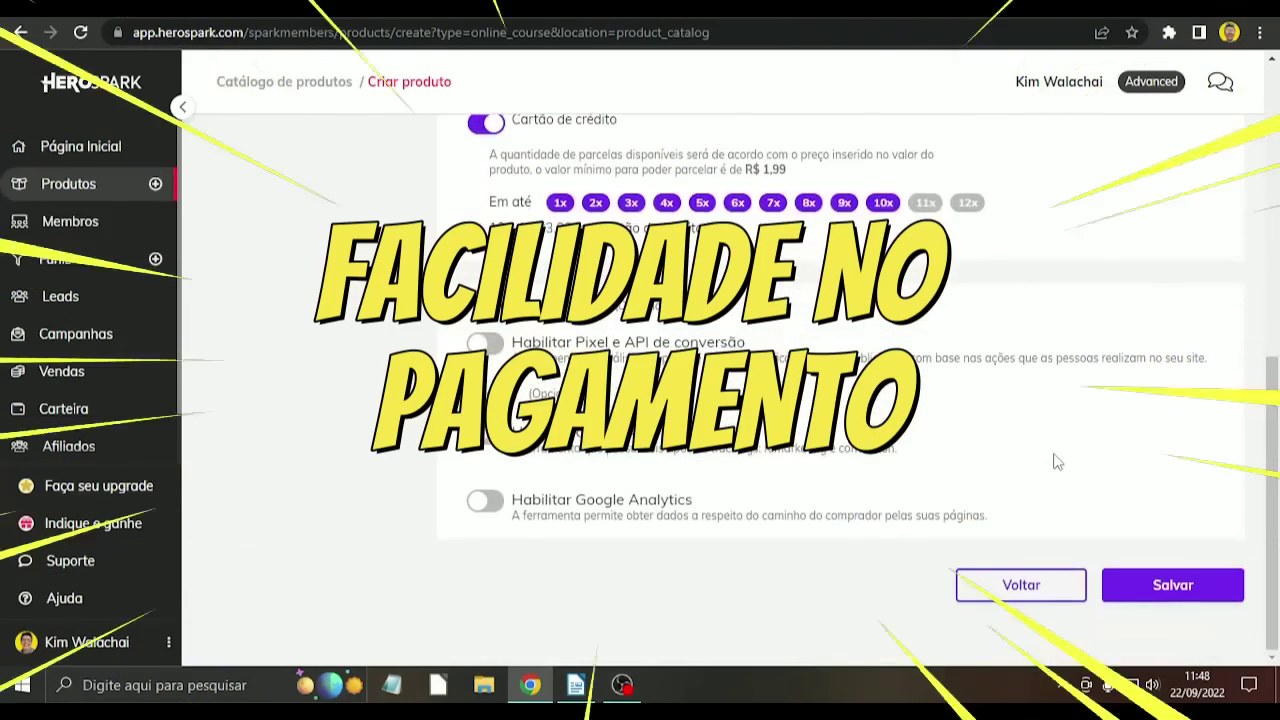
pyautogui.scroll(6, 986, 434)
pyautogui.scroll(-4, 1046, 523)
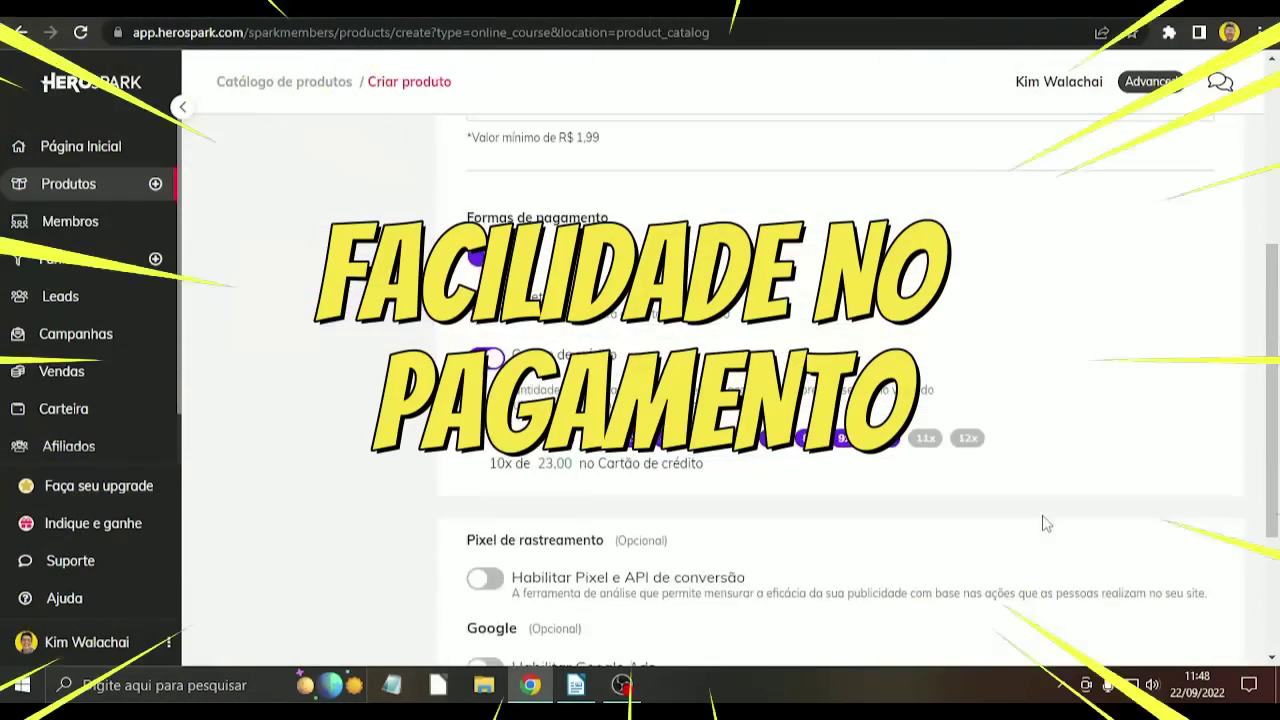
pyautogui.scroll(2, 1046, 523)
pyautogui.scroll(-4, 1040, 560)
pyautogui.click(1027, 592)
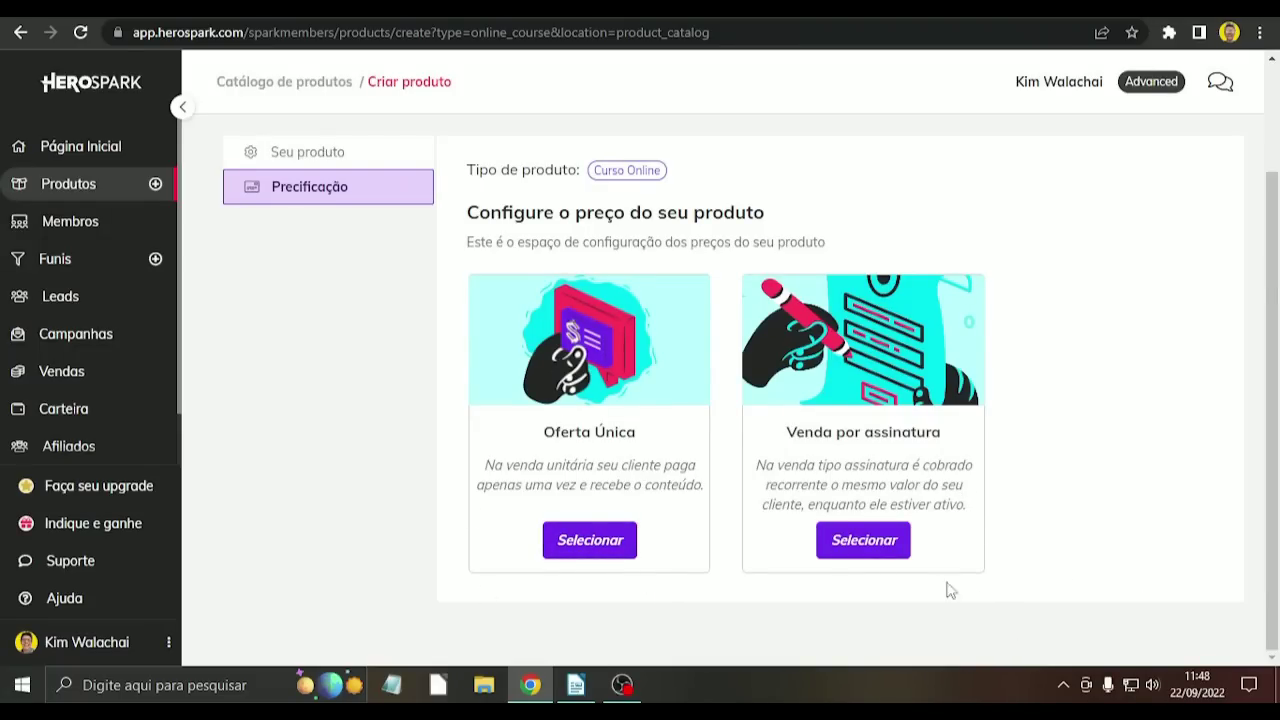
pyautogui.click(865, 548)
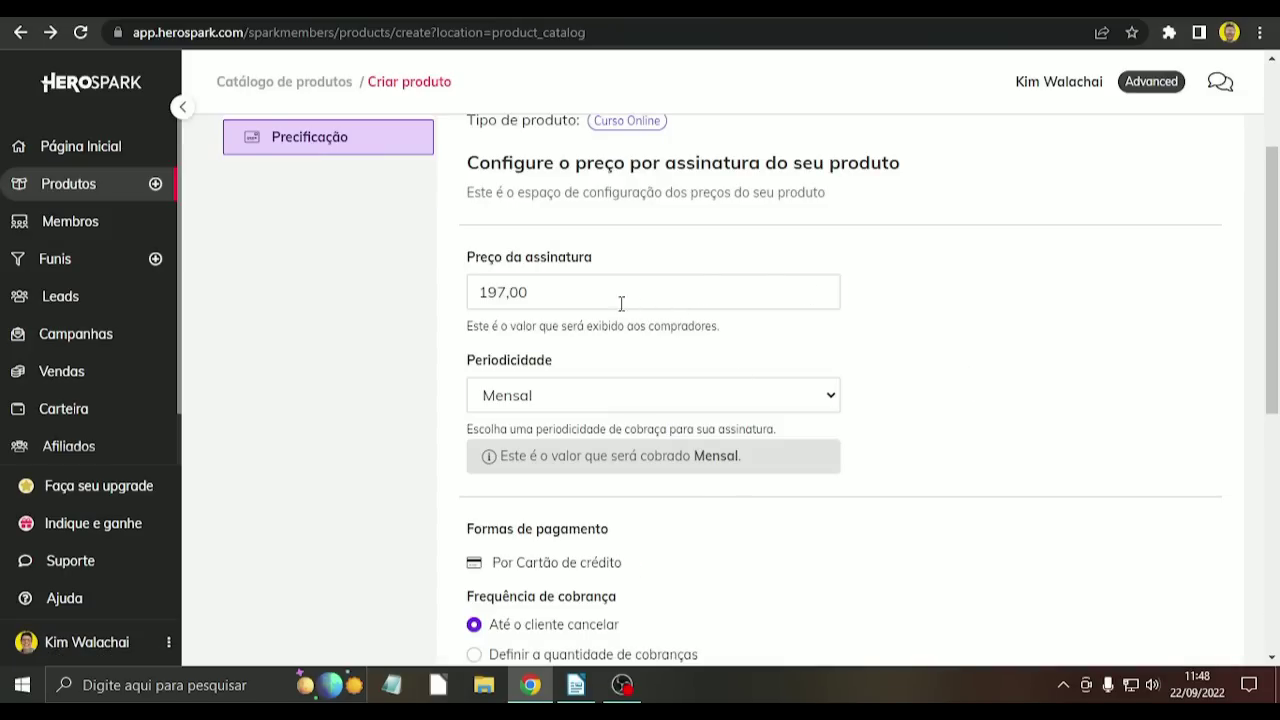
# Step: Set the subscription price to 19,90, review the billing periods and keep Mensal
pyautogui.moveTo(584, 297); pyautogui.dragTo(445, 296)
pyautogui.press('BackSpace')
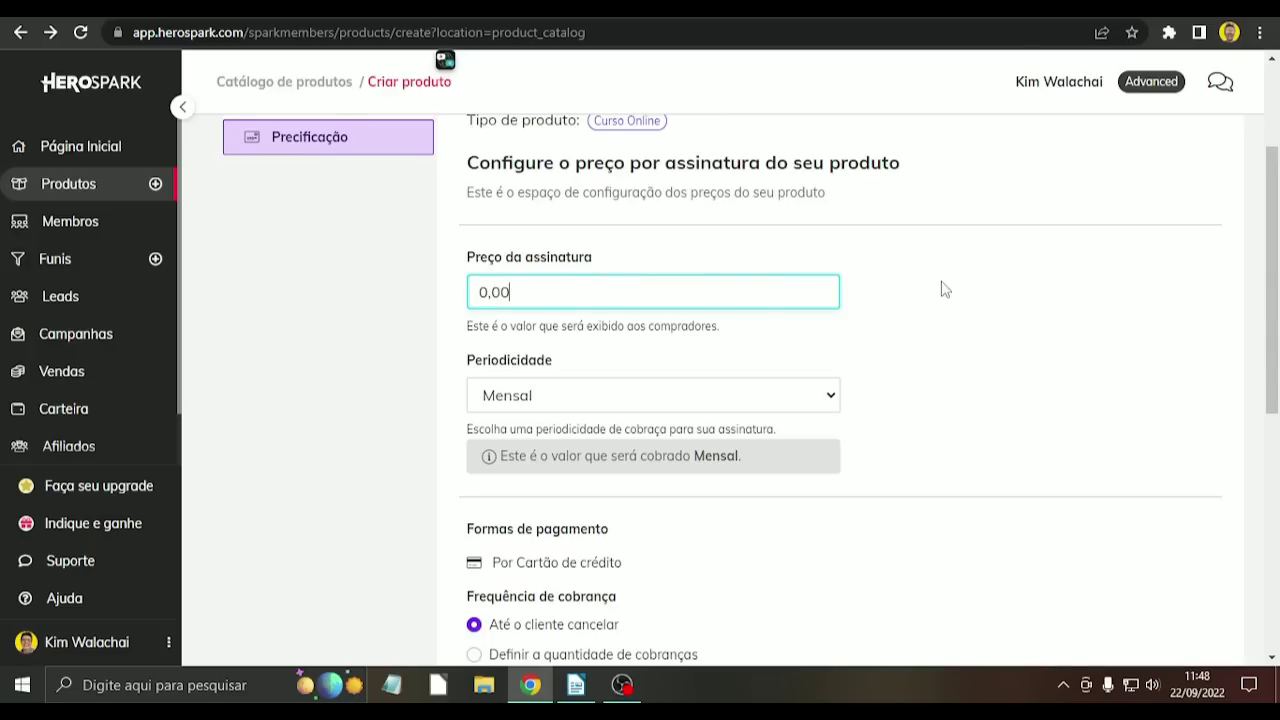
pyautogui.write('19,90')
pyautogui.click(806, 400)
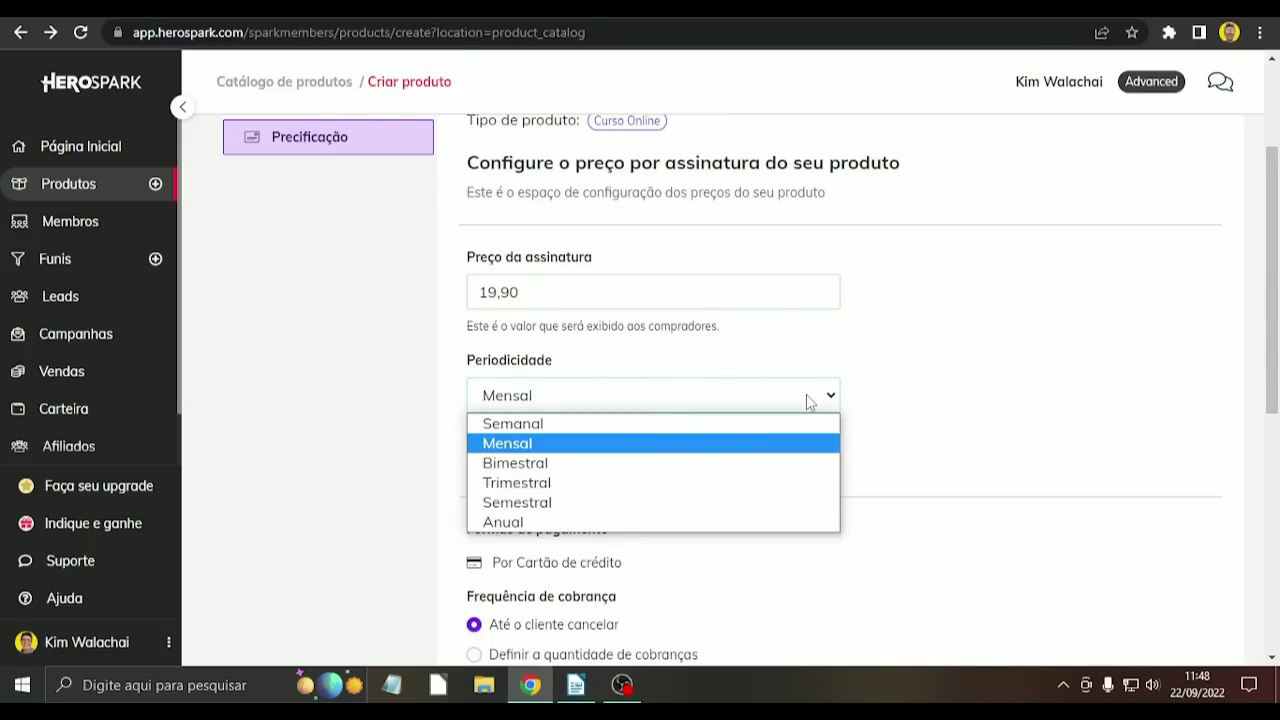
pyautogui.click(955, 448)
# Step: Choose Até o cliente cancelar as the subscription's charge frequency and look over the remaining pricing settings
pyautogui.scroll(-1, 1052, 463)
pyautogui.scroll(-2, 1030, 455)
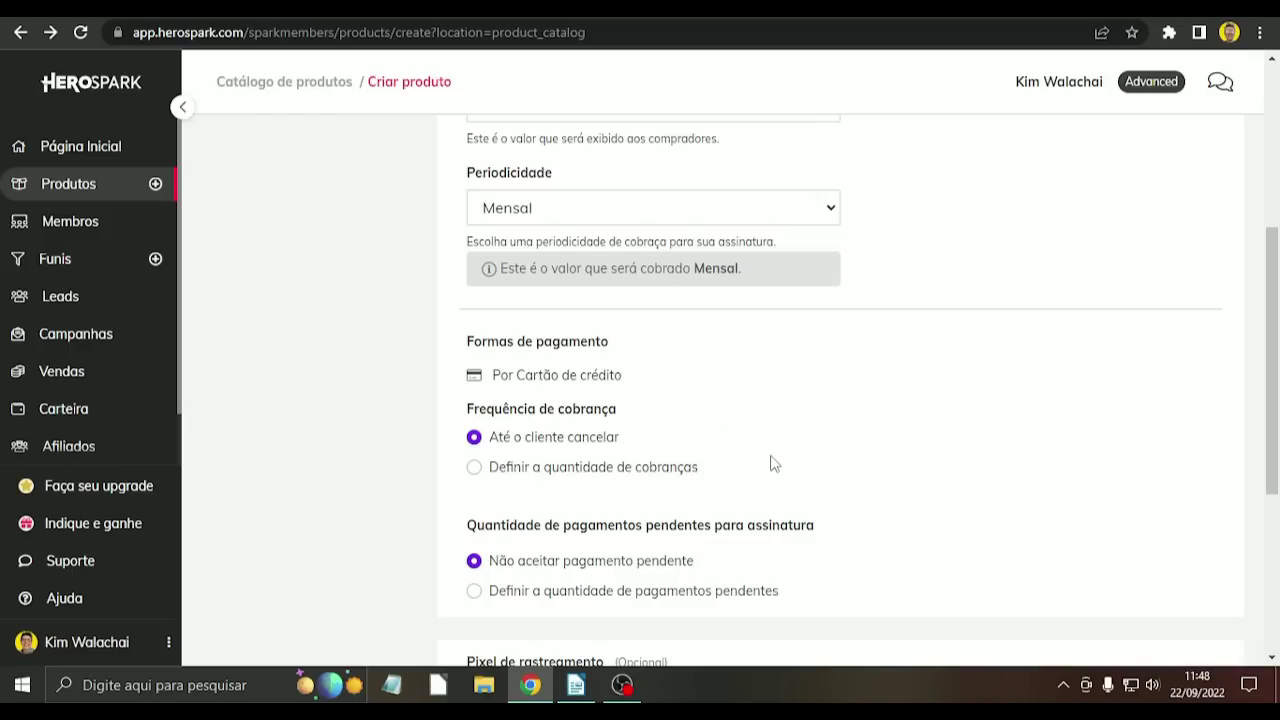
pyautogui.click(535, 440)
pyautogui.scroll(-3, 703, 416)
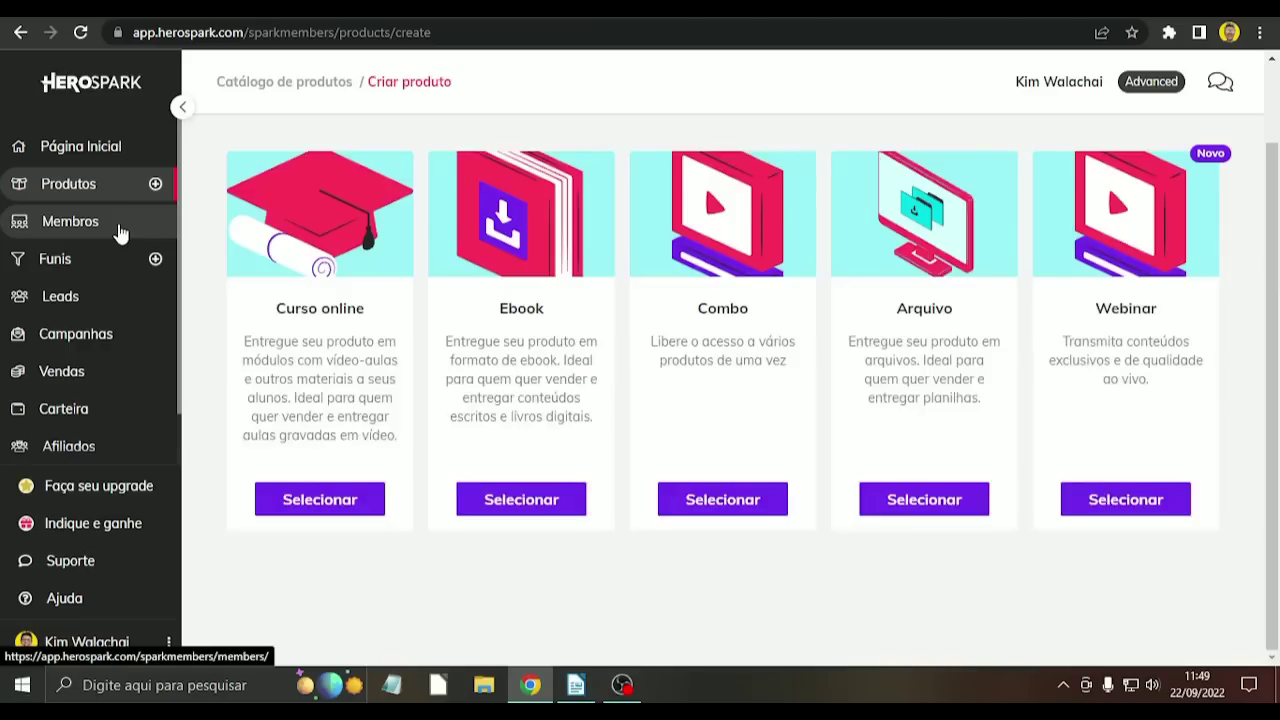
# Step: Look over the members list and the funnels page
pyautogui.click(70, 221)
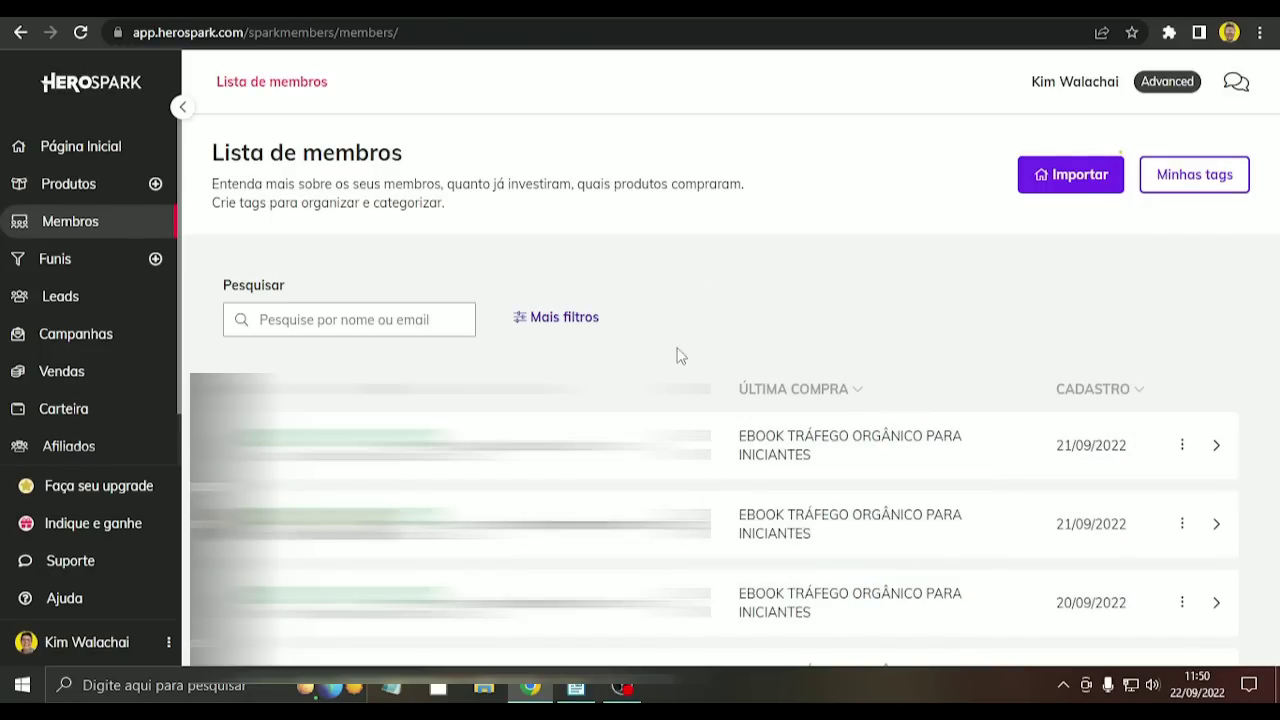
pyautogui.click(48, 265)
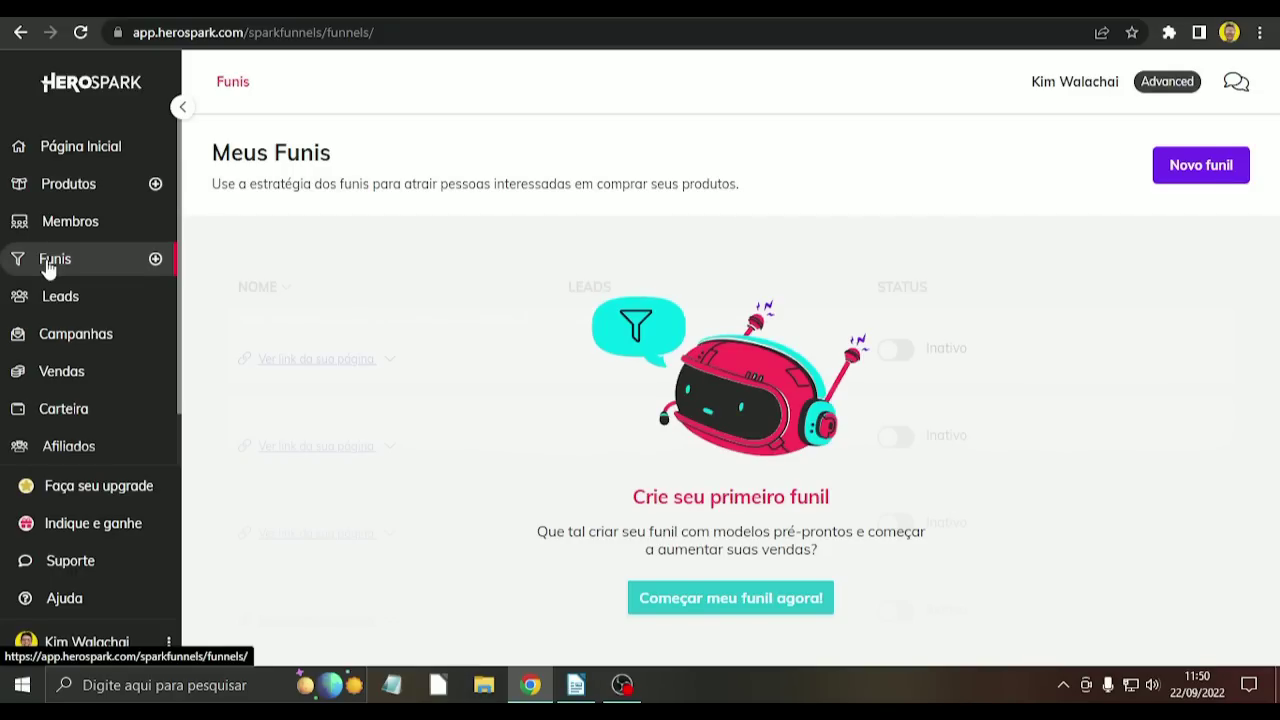
# Step: Open the sales page link of the course "O guia prático para (alcançar resultado)" from the product catalog and examine its address and content
pyautogui.click(89, 190)
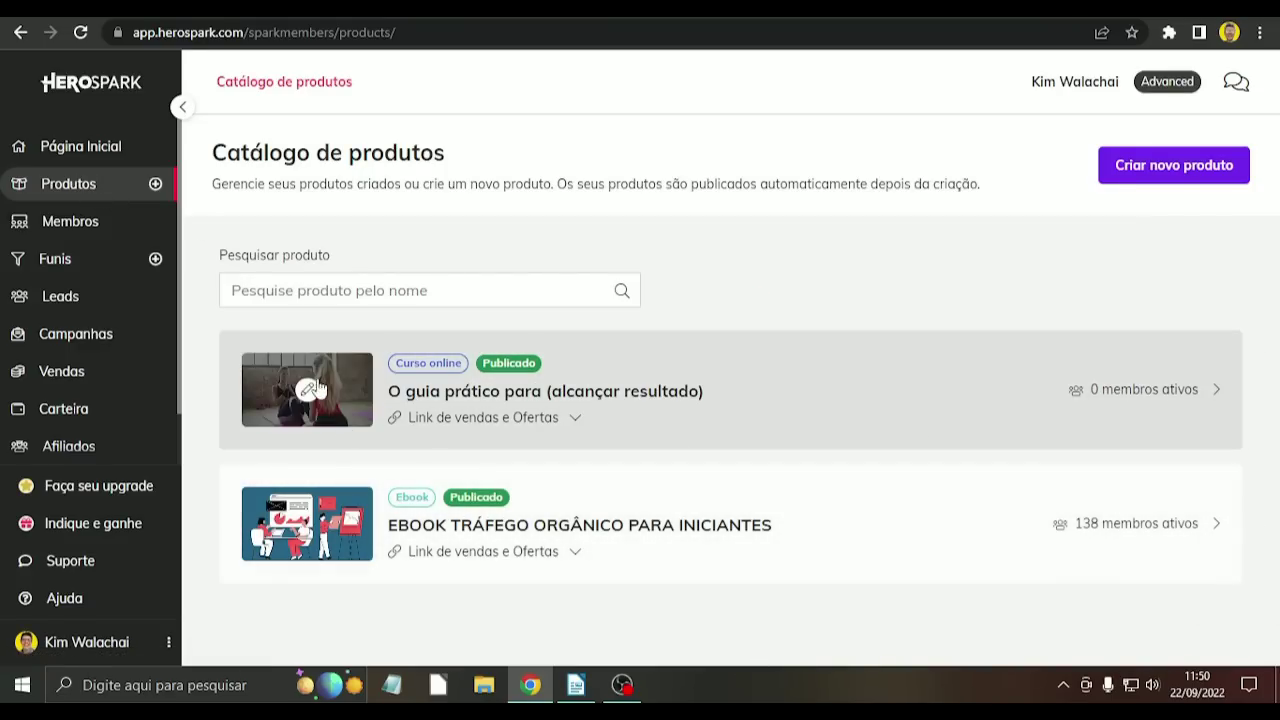
pyautogui.click(575, 421)
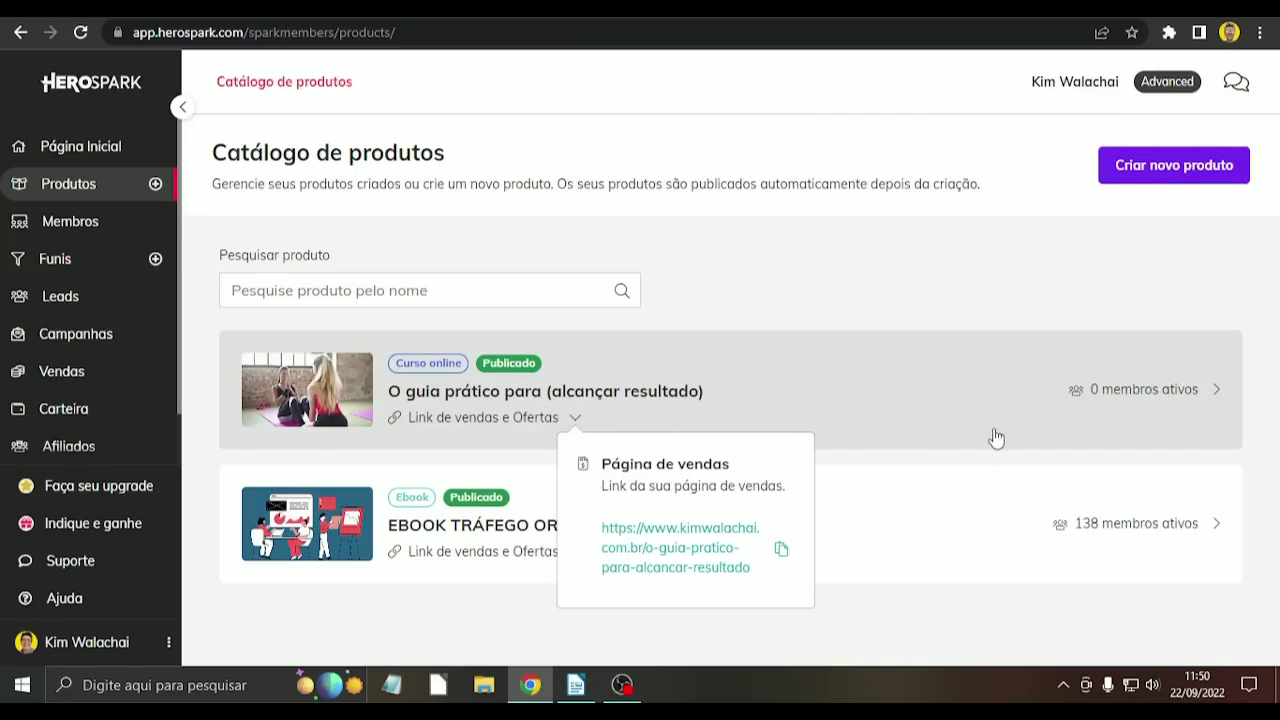
pyautogui.click(671, 556)
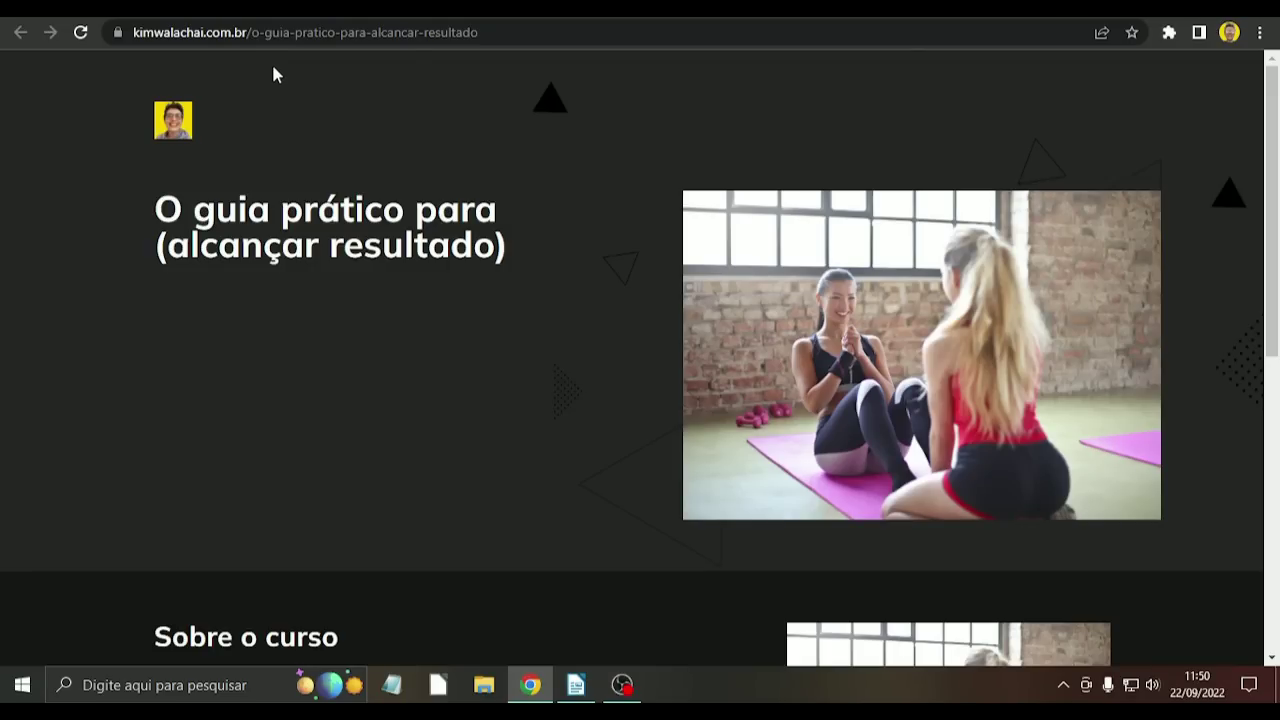
pyautogui.moveTo(135, 32); pyautogui.dragTo(308, 70)
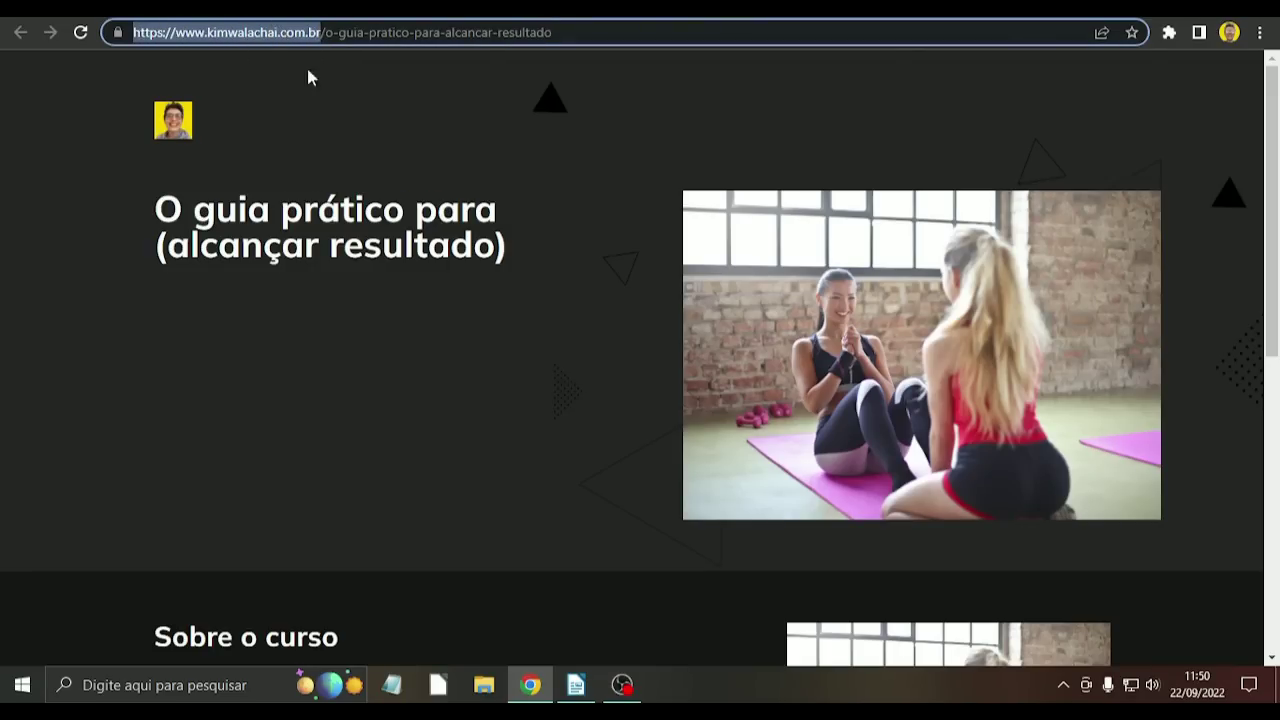
pyautogui.scroll(-6, 1056, 275)
pyautogui.scroll(8, 851, 523)
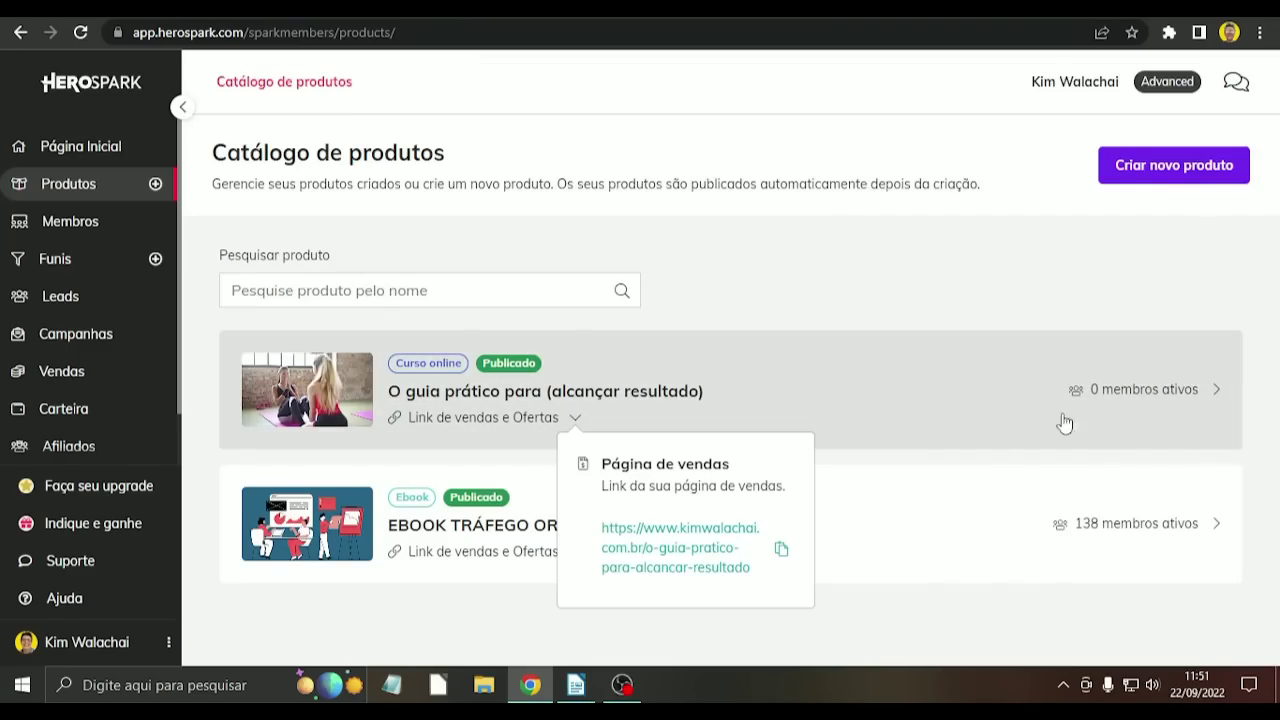
# Step: Open the sales settings of "O guia prático para (alcançar resultado)" and create a new sales page in Editor personalizado
pyautogui.click(1161, 396)
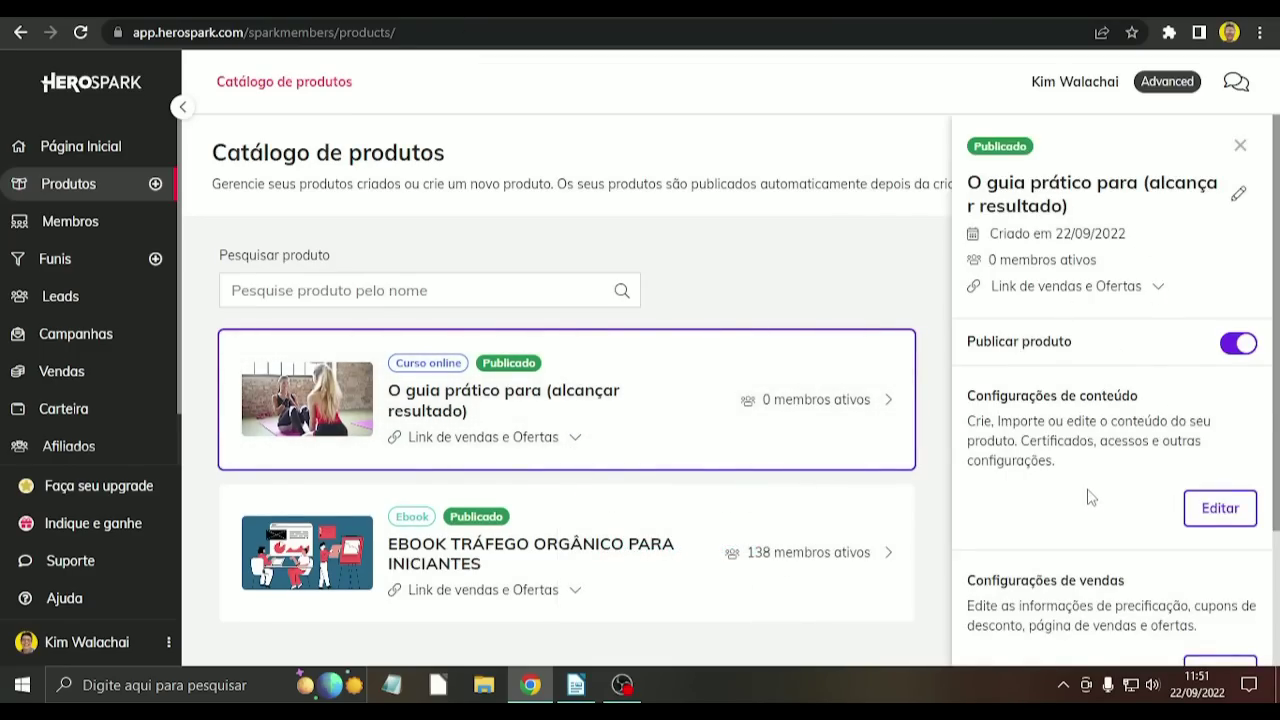
pyautogui.scroll(-2, 1090, 498)
pyautogui.click(1220, 486)
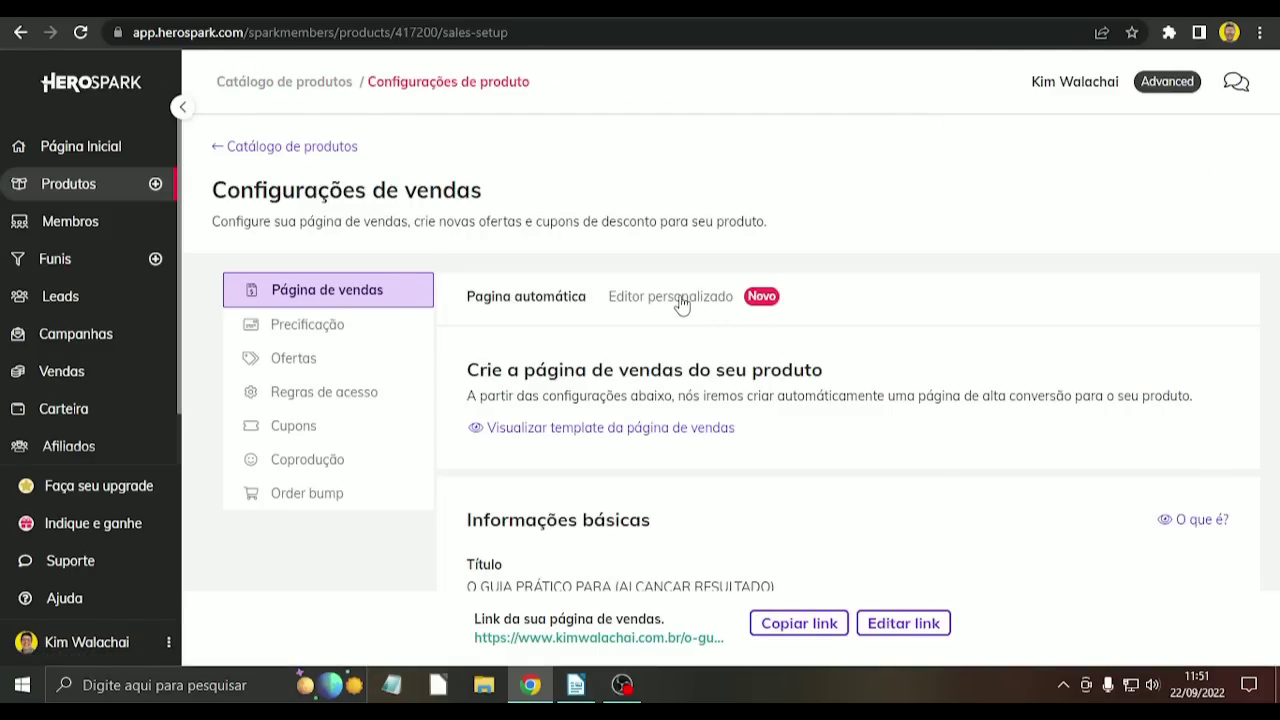
pyautogui.click(681, 298)
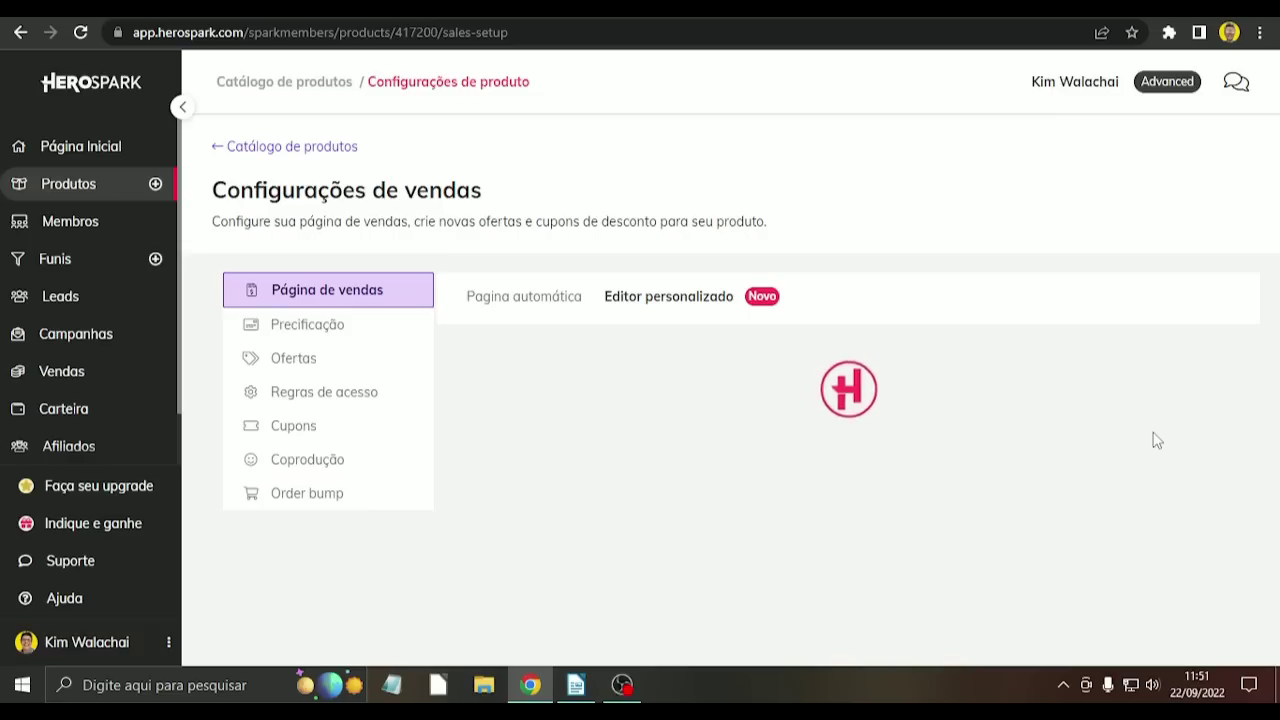
pyautogui.scroll(-1, 880, 449)
pyautogui.click(871, 428)
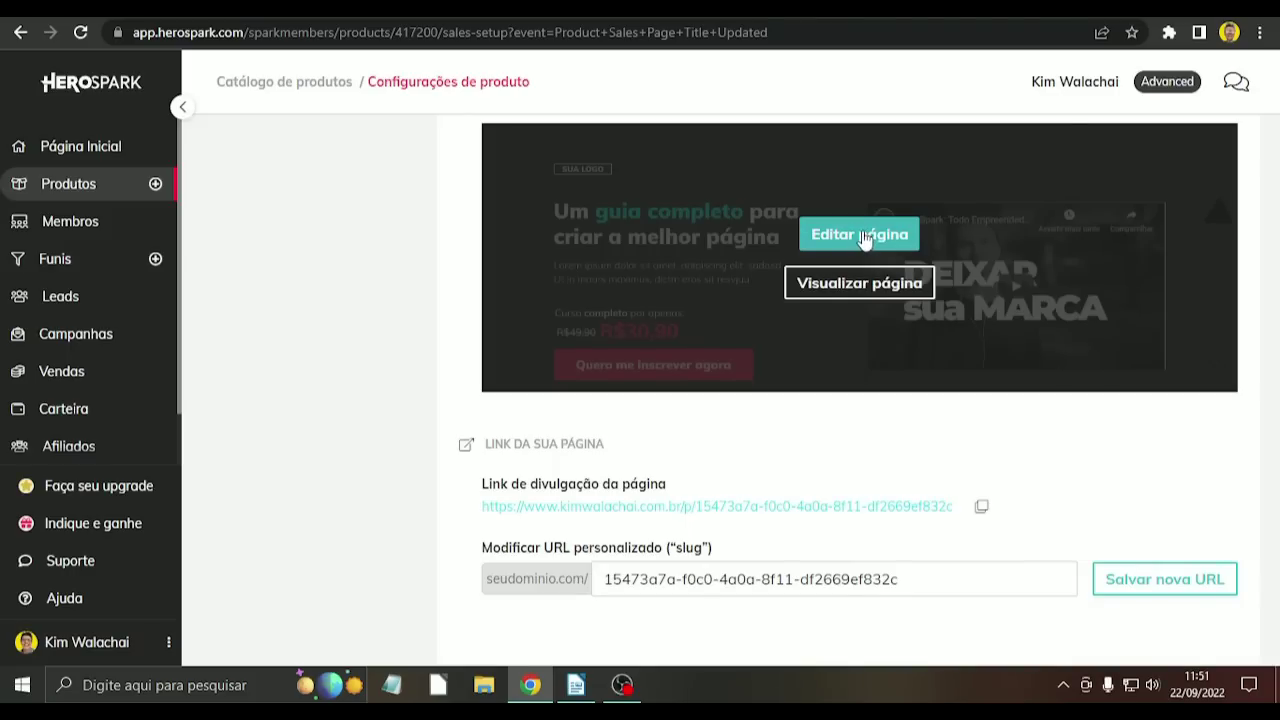
# Step: Set the new sales page's custom URL slug to "curso-online-" plus the owner's first name plus "-expert", and save it
pyautogui.scroll(-2, 1090, 466)
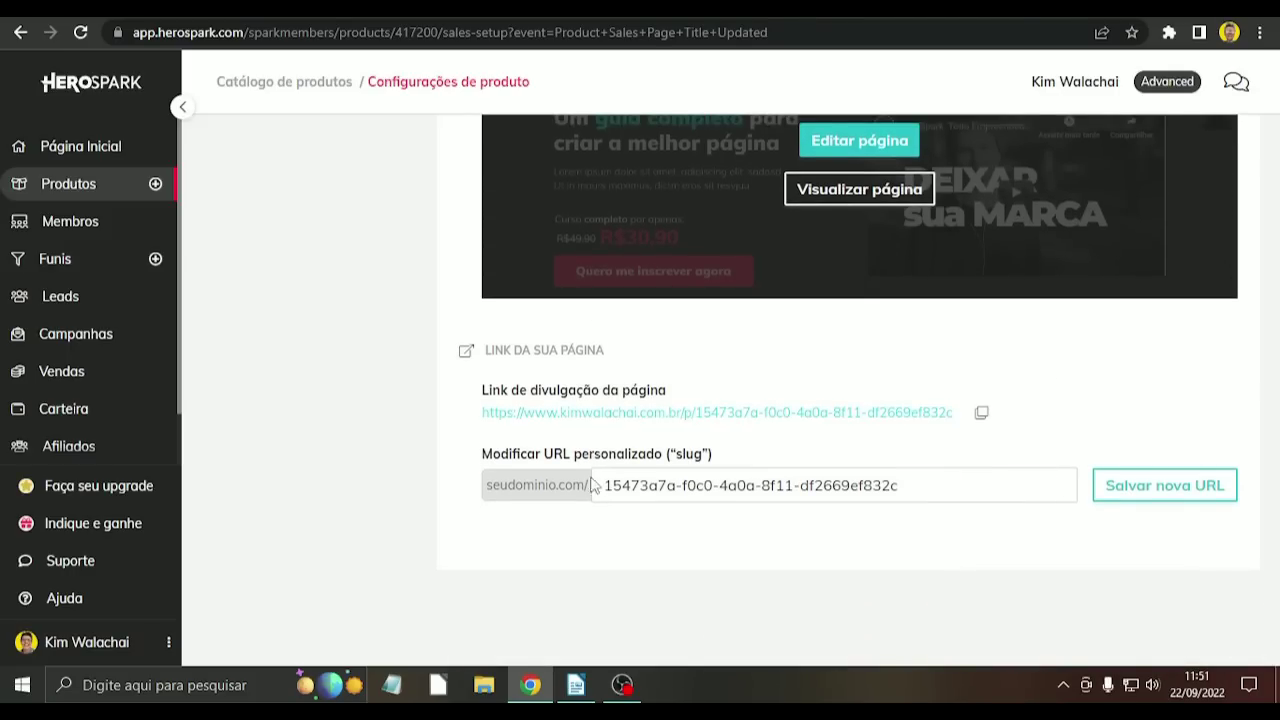
pyautogui.moveTo(604, 490); pyautogui.dragTo(931, 494)
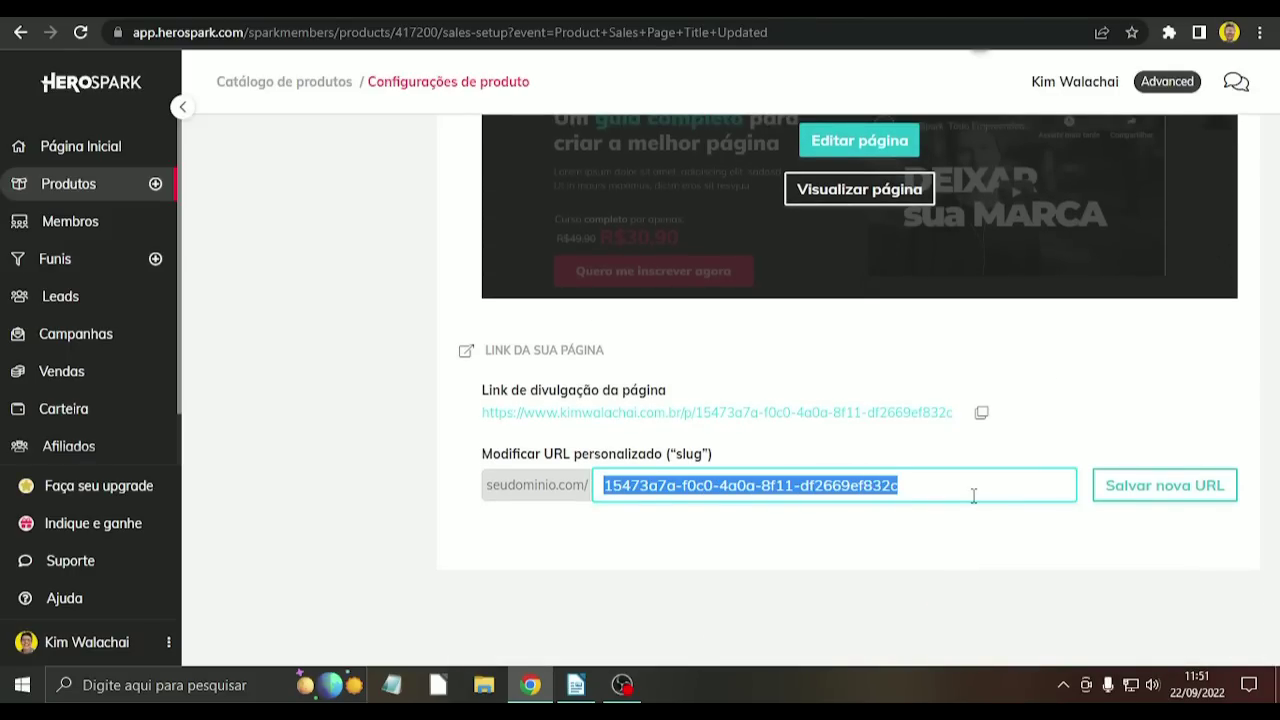
pyautogui.write('curso-online-kim-expert')
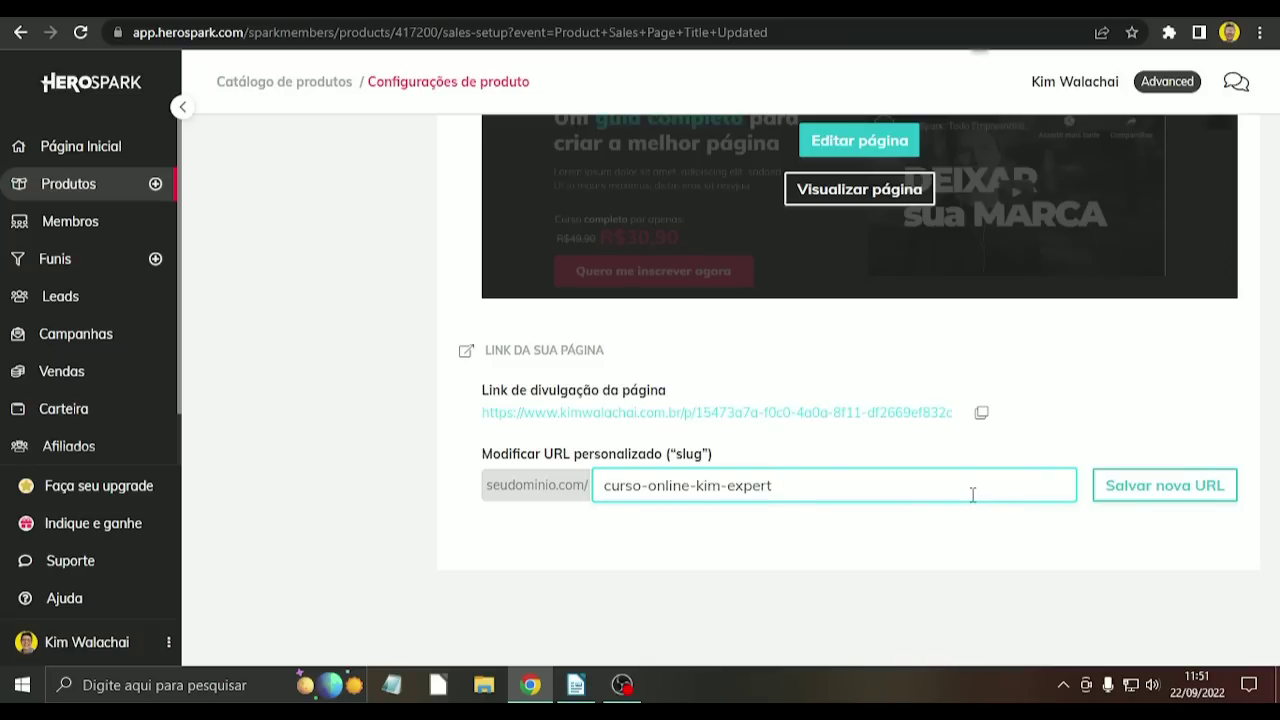
pyautogui.click(1124, 490)
# Step: Open the new sales page in the page editor and review its template sections down to Sobre o Curso
pyautogui.scroll(5, 830, 430)
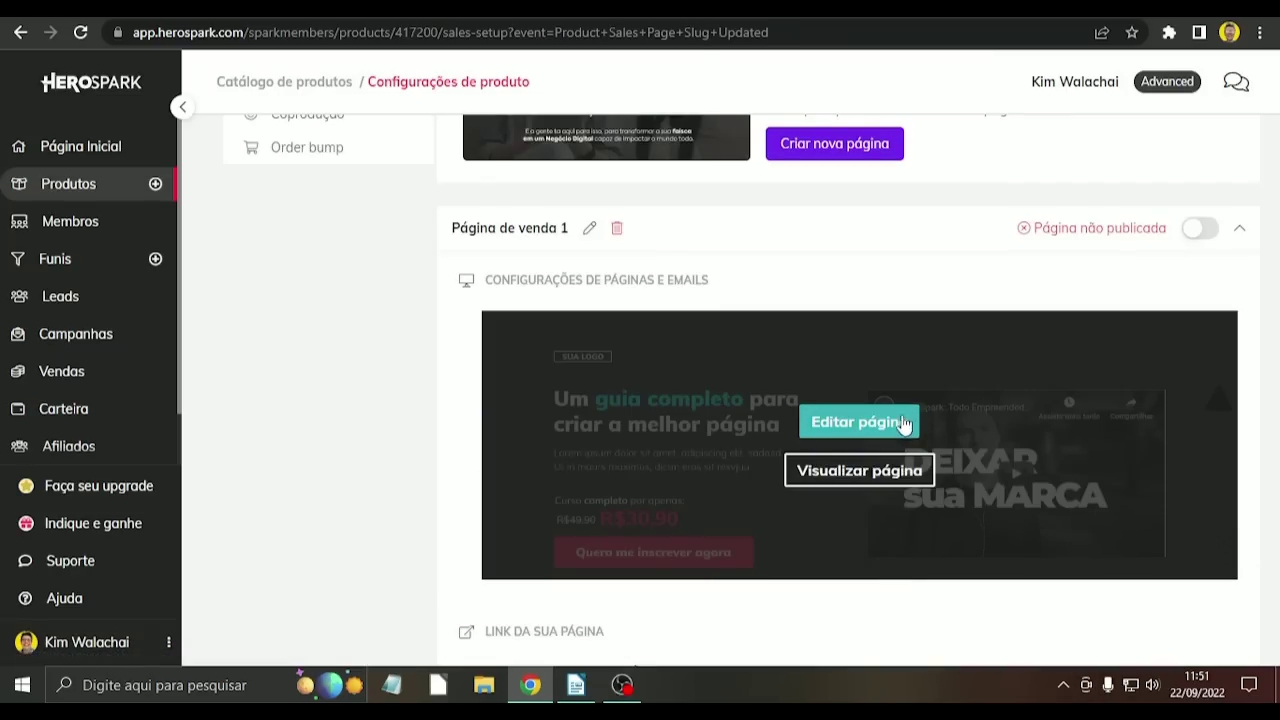
pyautogui.click(900, 429)
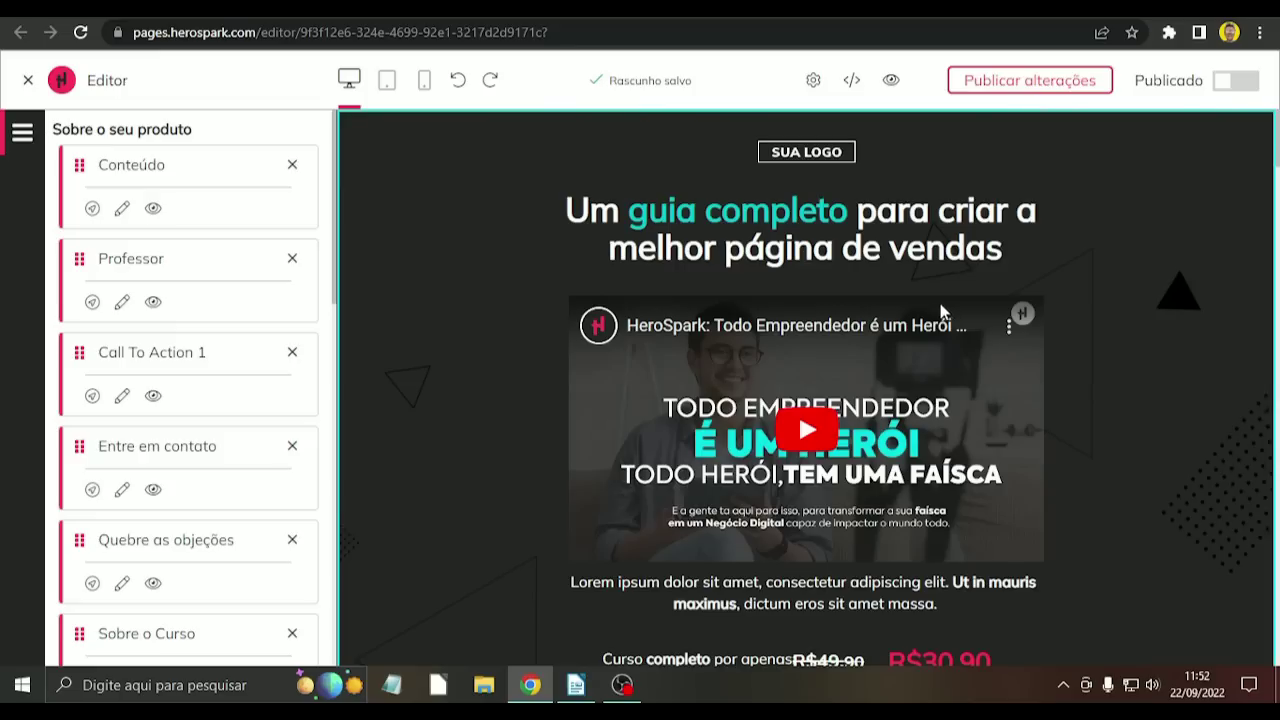
pyautogui.scroll(-12, 1107, 314)
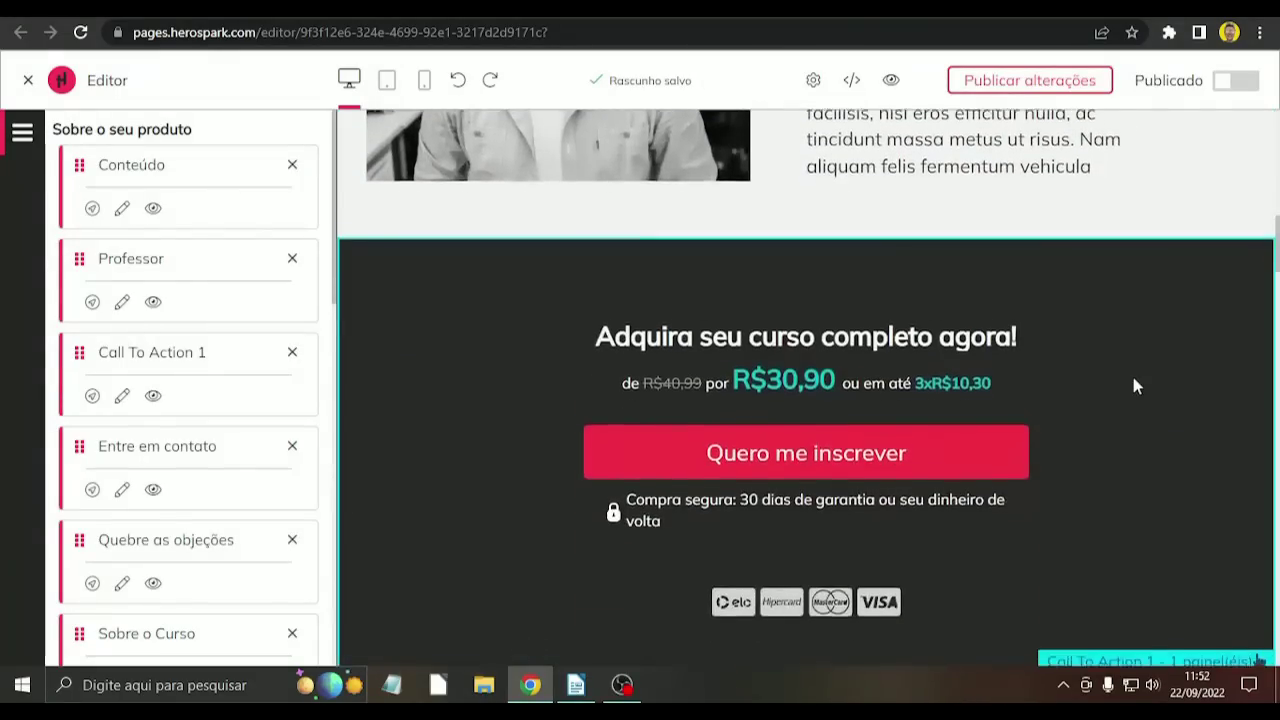
pyautogui.scroll(-10, 1135, 386)
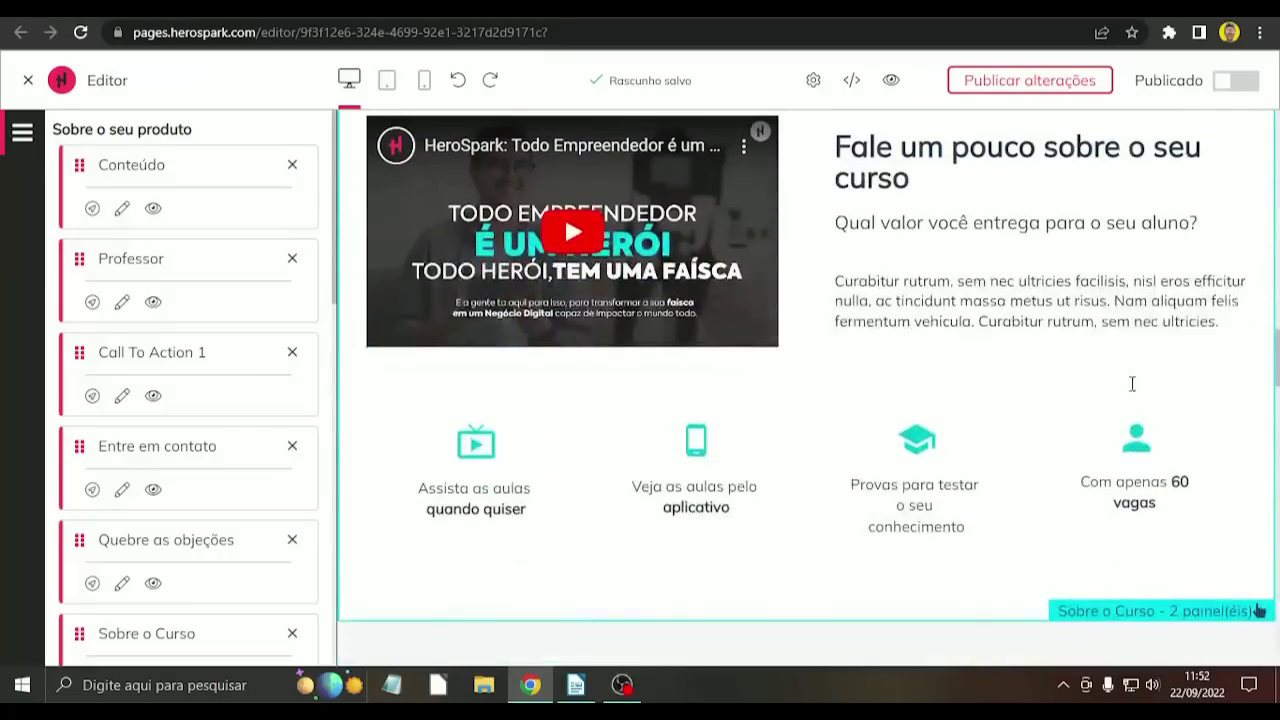
pyautogui.scroll(-1, 734, 351)
pyautogui.scroll(2, 705, 383)
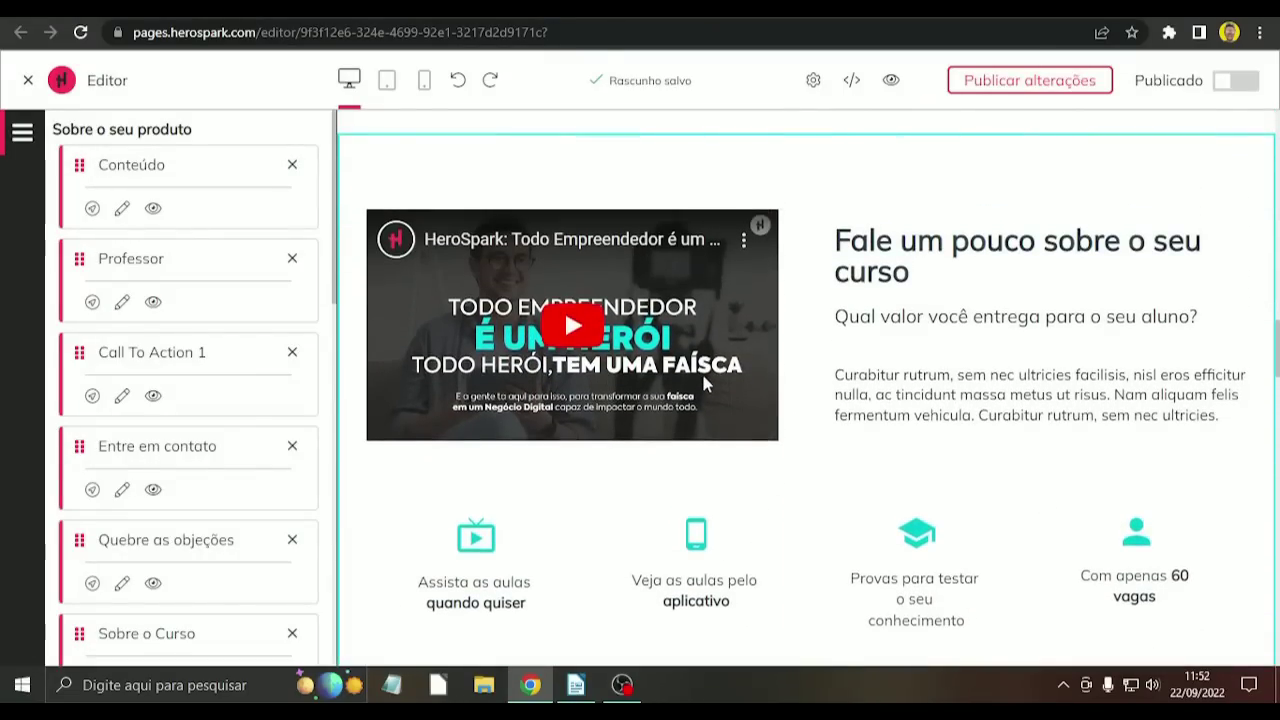
# Step: Examine the settings of the Sobre o Curso video and the surrounding template sections, and close the page editor
pyautogui.click(705, 383)
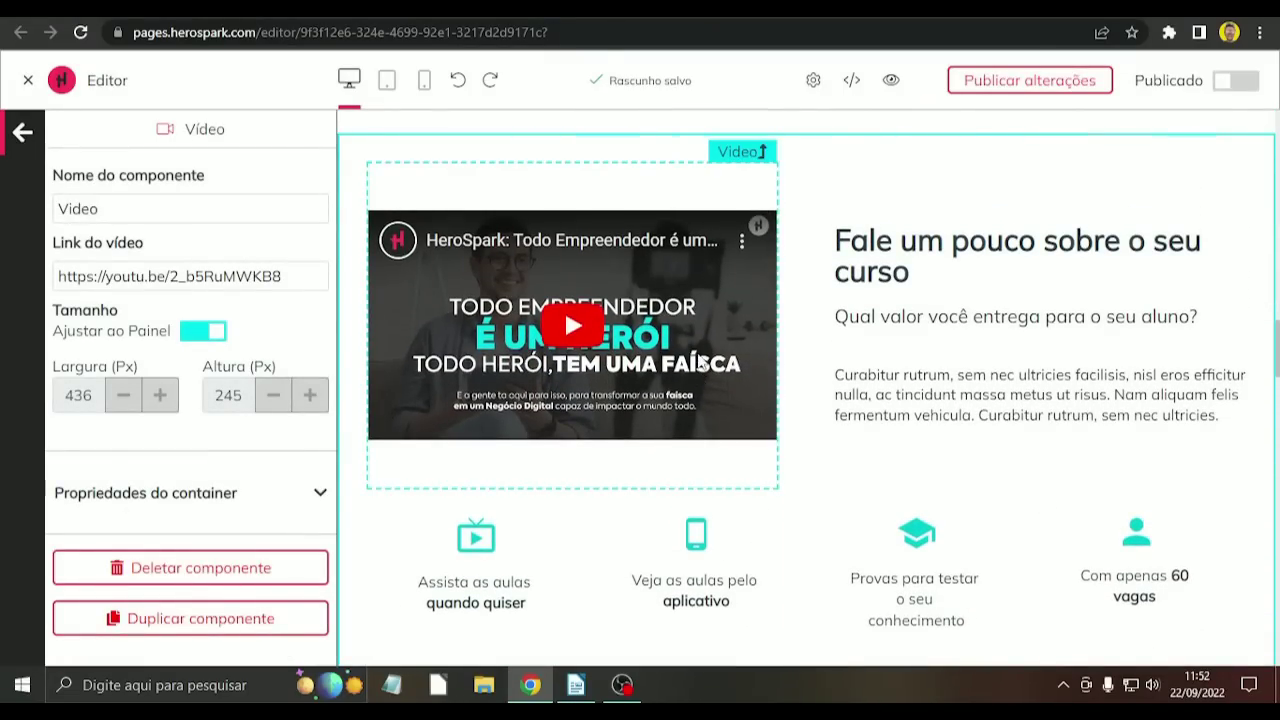
pyautogui.scroll(-3, 815, 272)
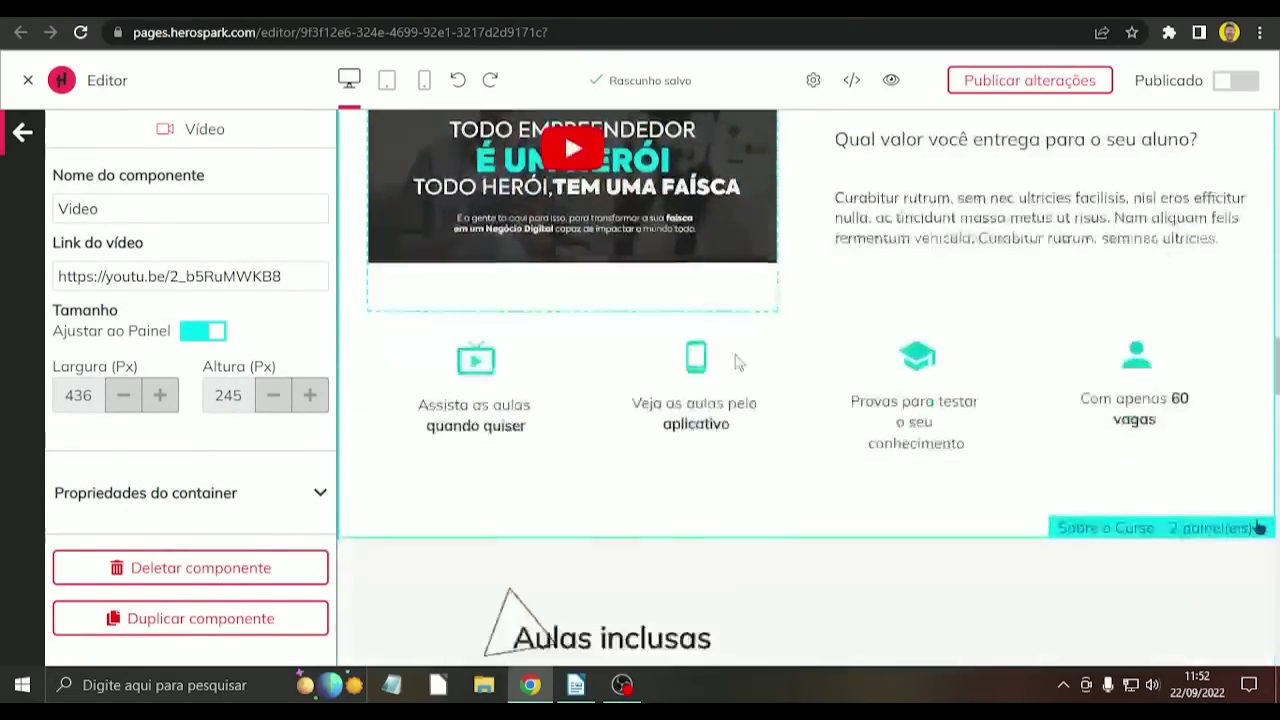
pyautogui.scroll(4, 835, 364)
pyautogui.scroll(-10, 1137, 462)
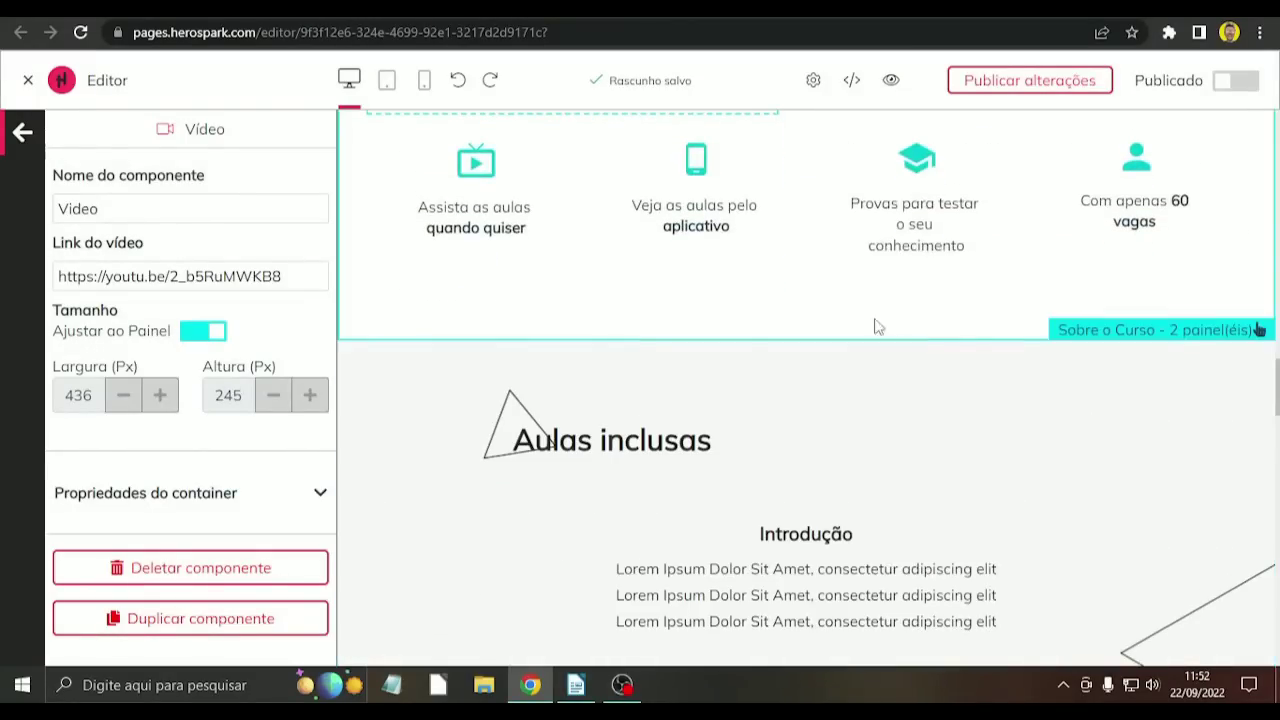
pyautogui.scroll(12, 1034, 341)
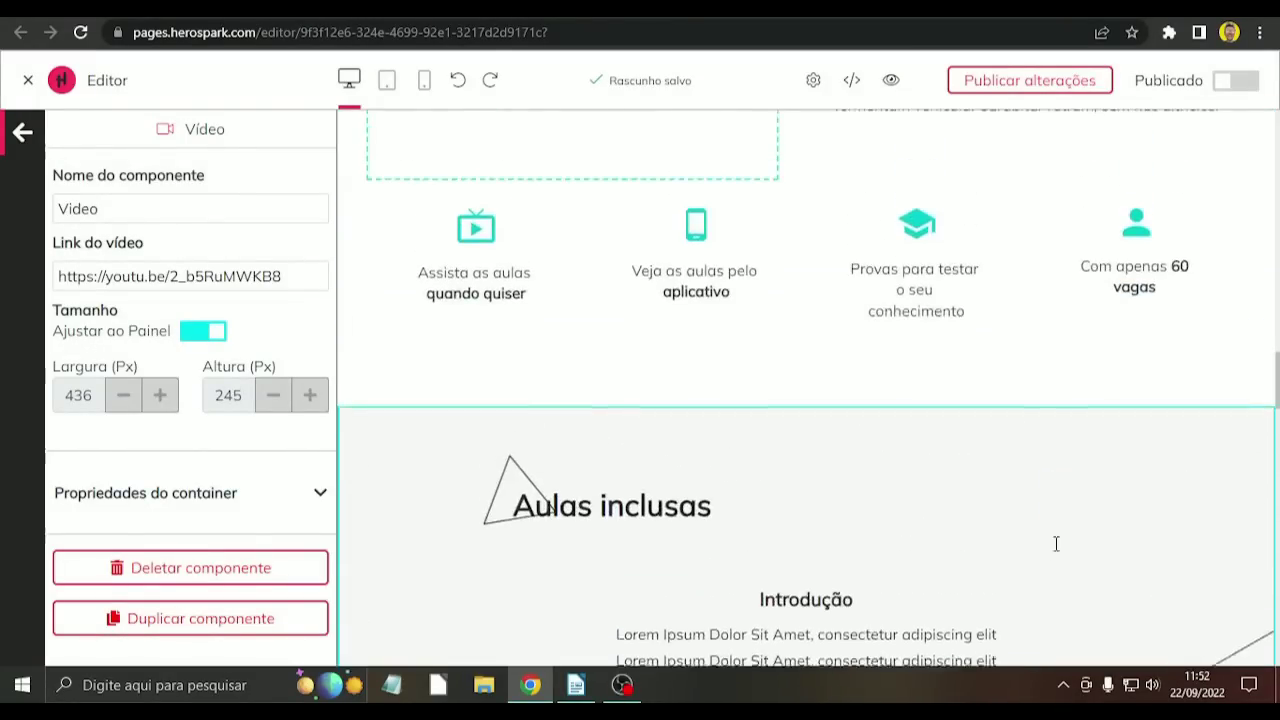
pyautogui.scroll(-3, 1003, 623)
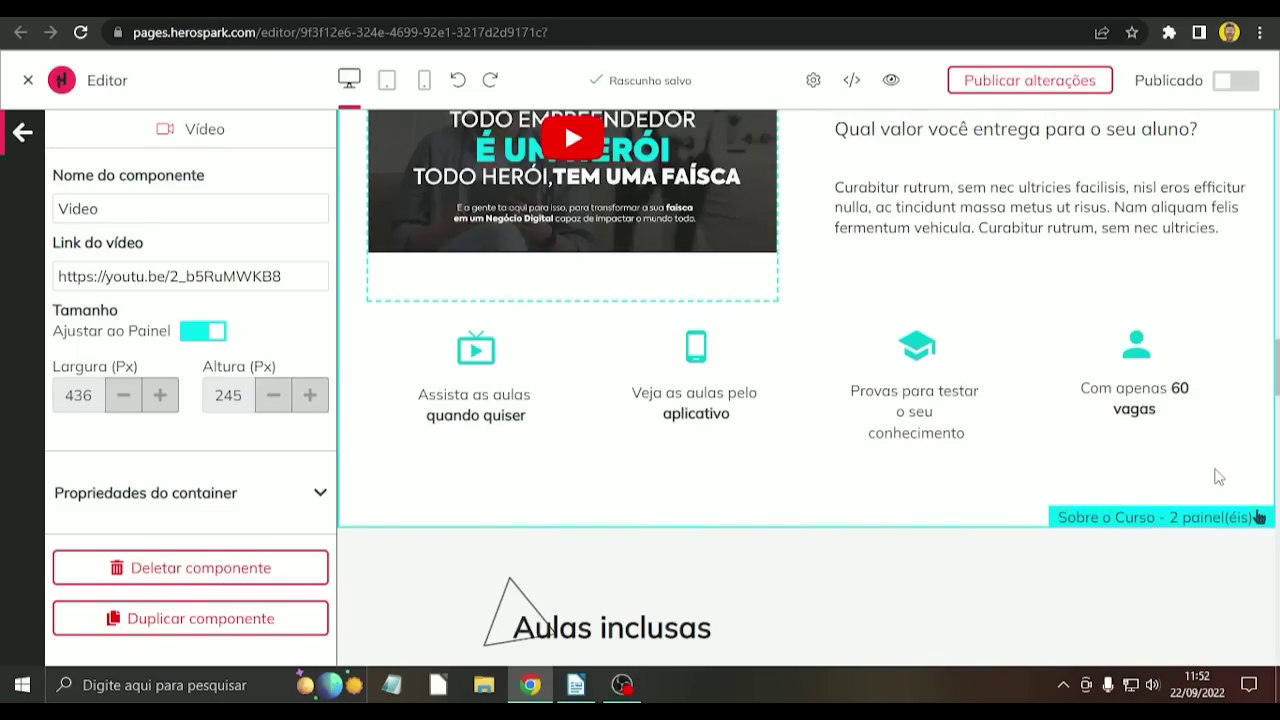
pyautogui.scroll(15, 1218, 477)
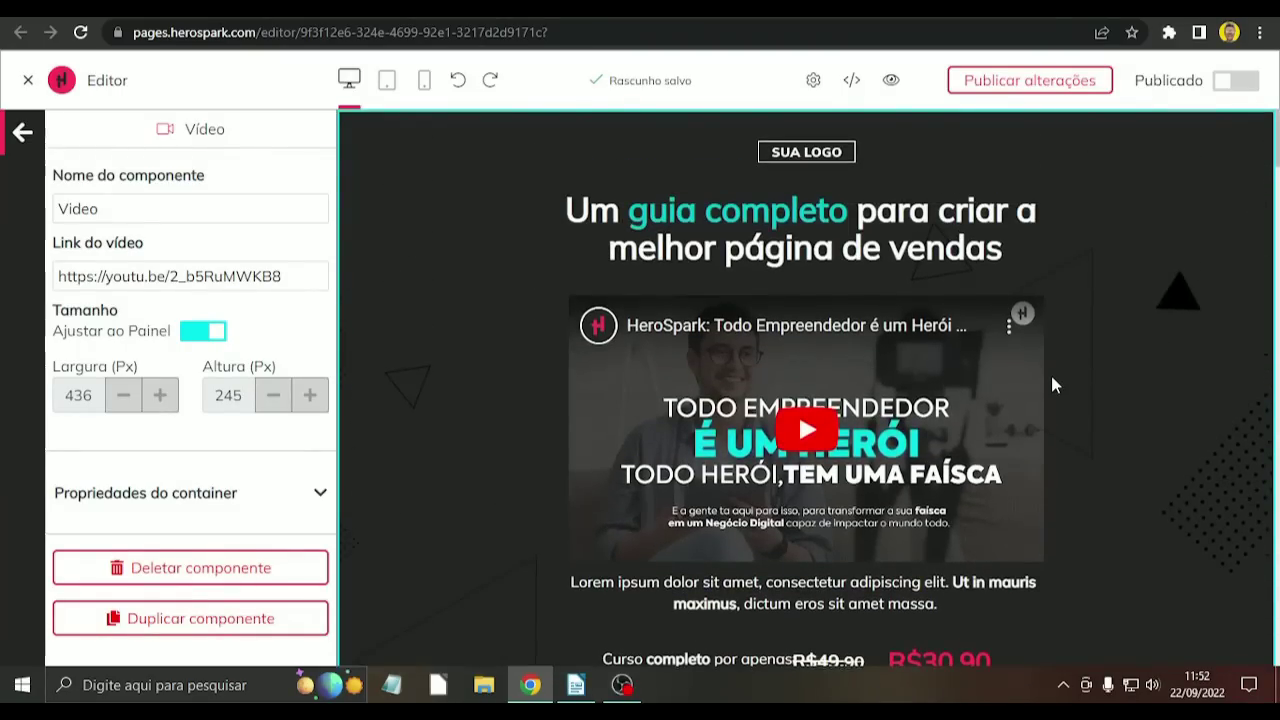
pyautogui.click(23, 134)
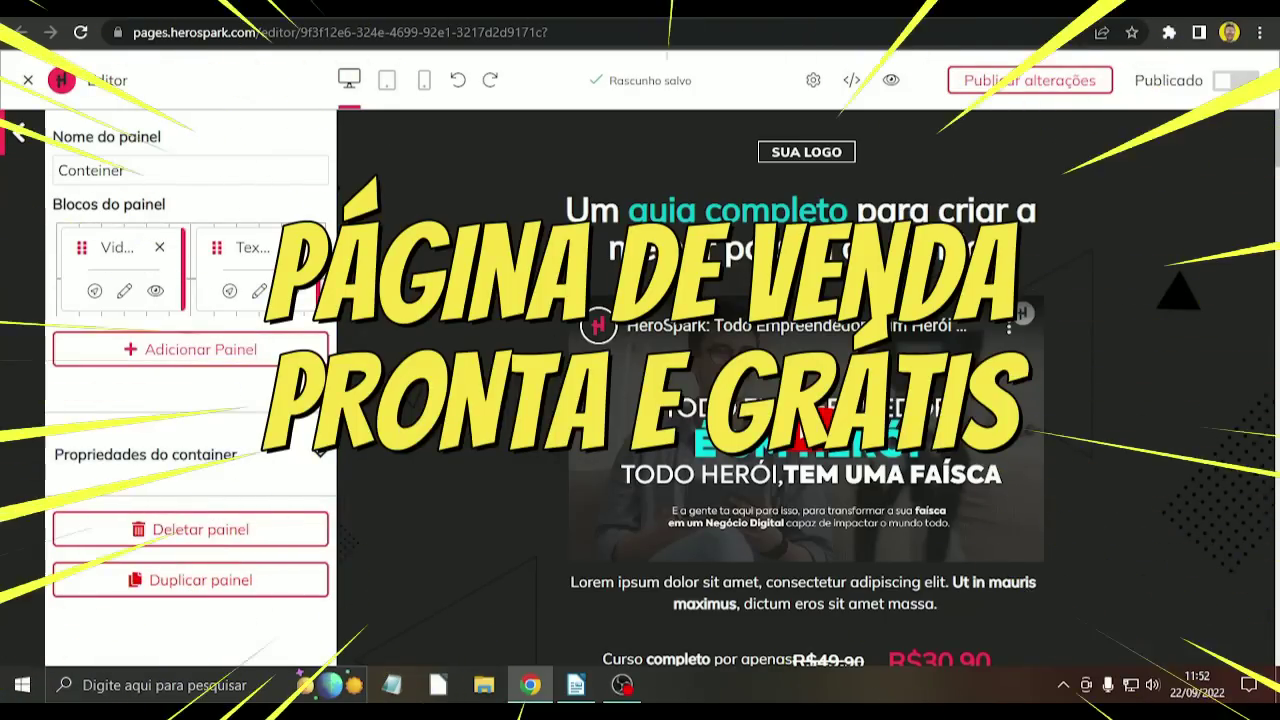
pyautogui.click(28, 80)
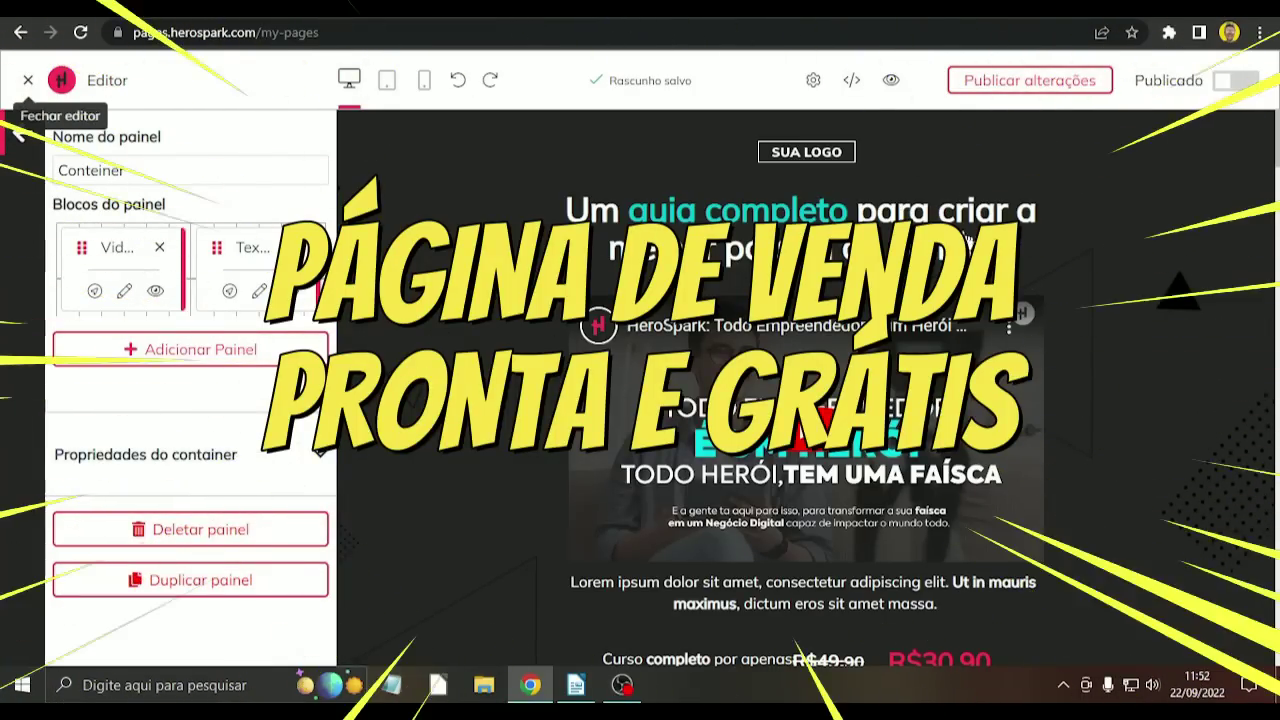